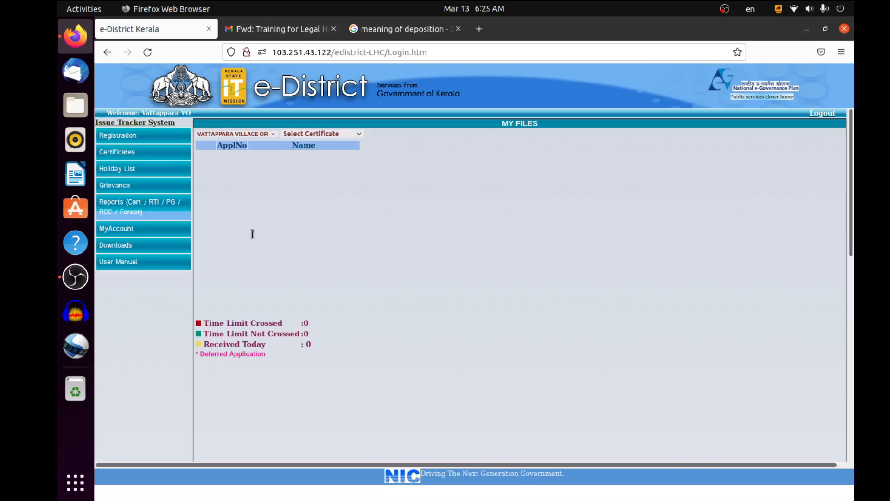
Open My Files under Certificates, list the Legal Heir applications and select the applicant's file
{"action": "left_click", "coordinate": [121, 156]}
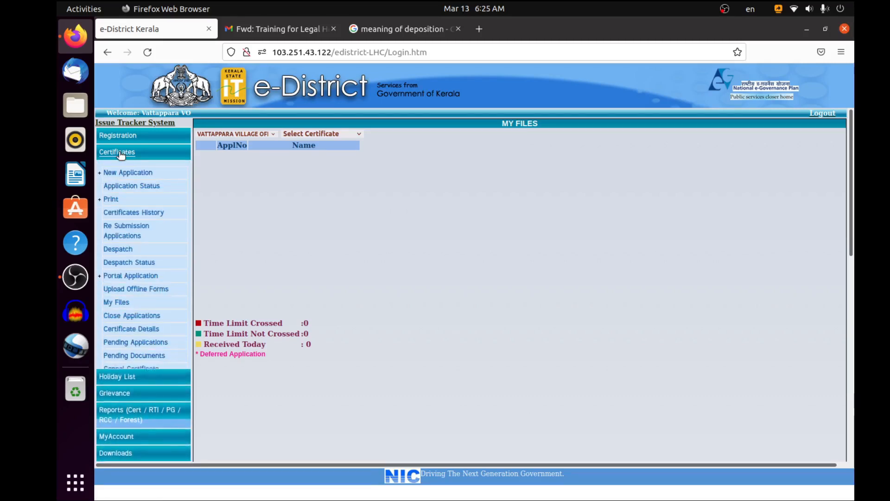
{"action": "left_click", "coordinate": [115, 302]}
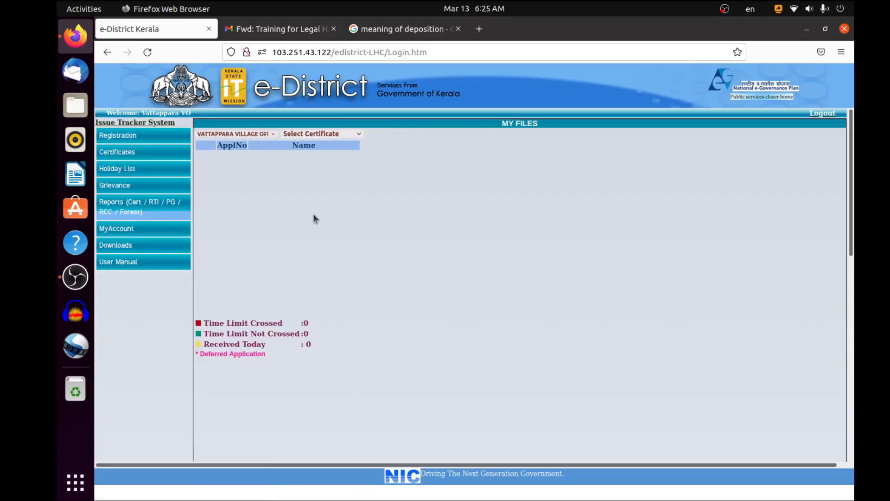
{"action": "left_click", "coordinate": [315, 135]}
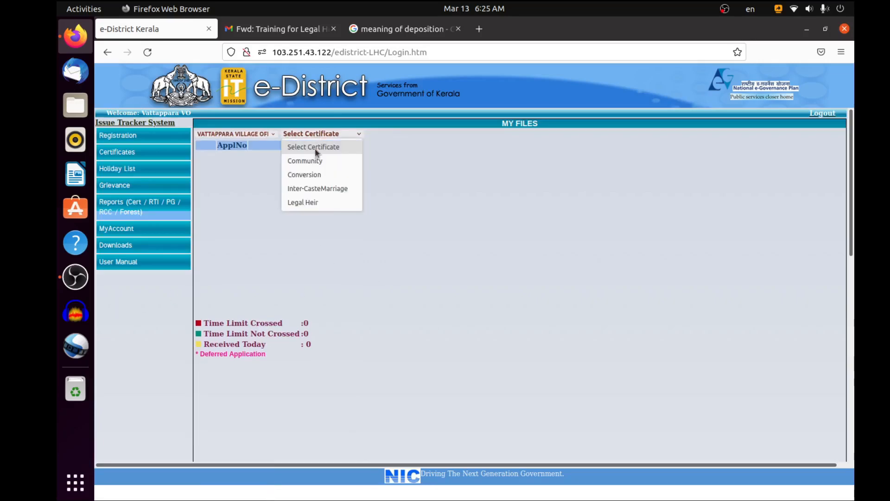
{"action": "left_click", "coordinate": [301, 202]}
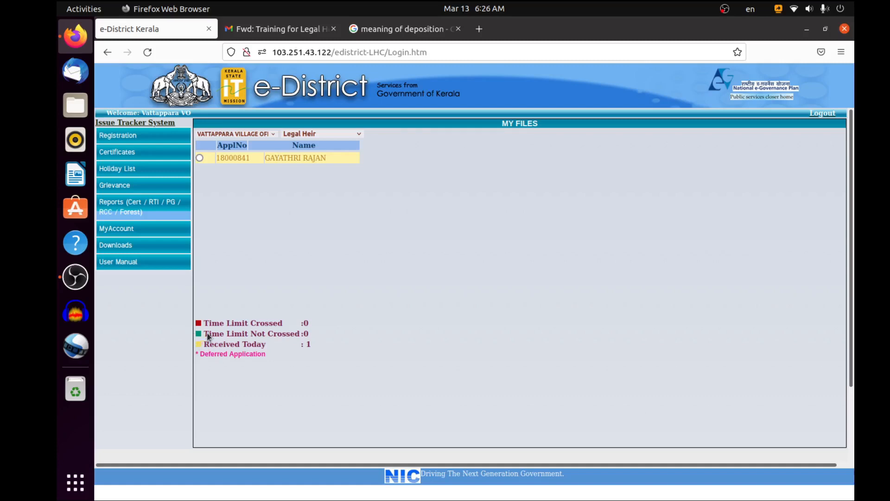
{"action": "left_click", "coordinate": [199, 158]}
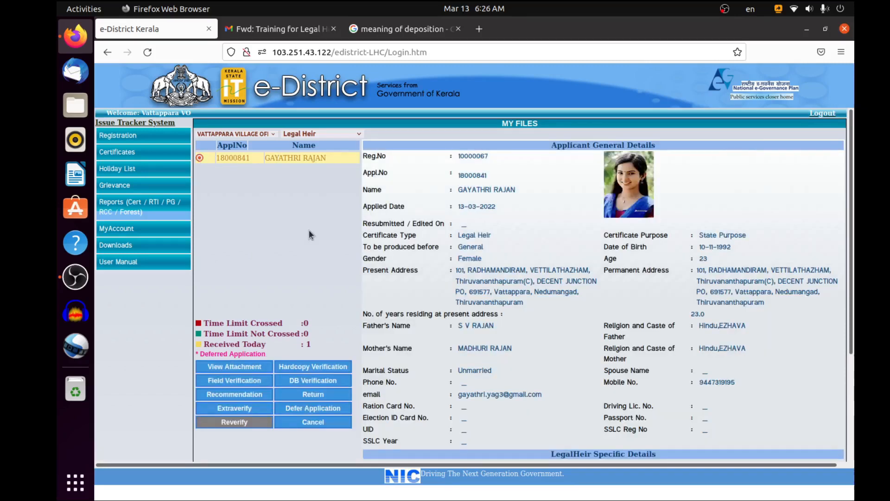
View the Death Certificate attached to the selected application, then close the document and the attachments list
{"action": "scroll", "coordinate": [309, 230], "scroll_direction": "down", "scroll_amount": 3}
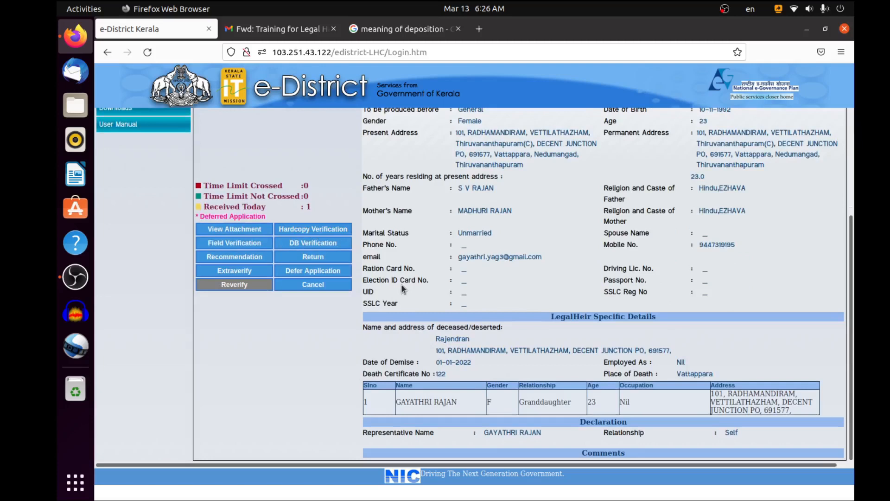
{"action": "left_click", "coordinate": [240, 232]}
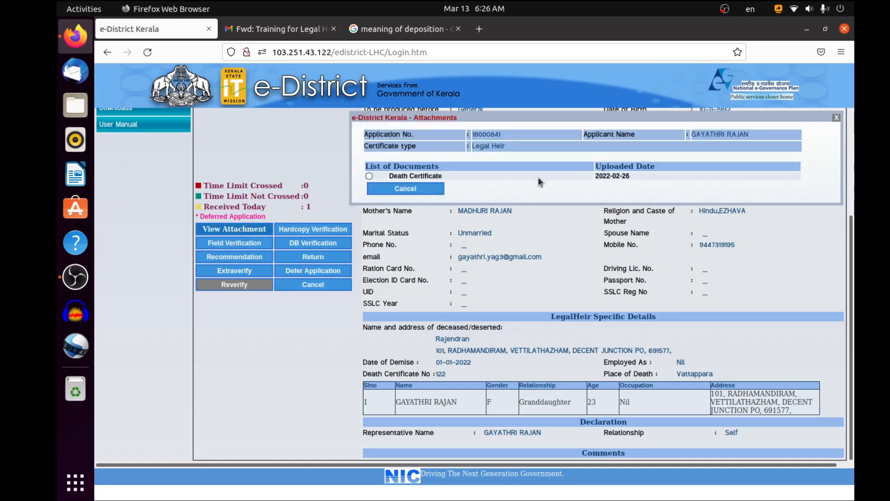
{"action": "scroll", "coordinate": [490, 179], "scroll_direction": "up", "scroll_amount": 2}
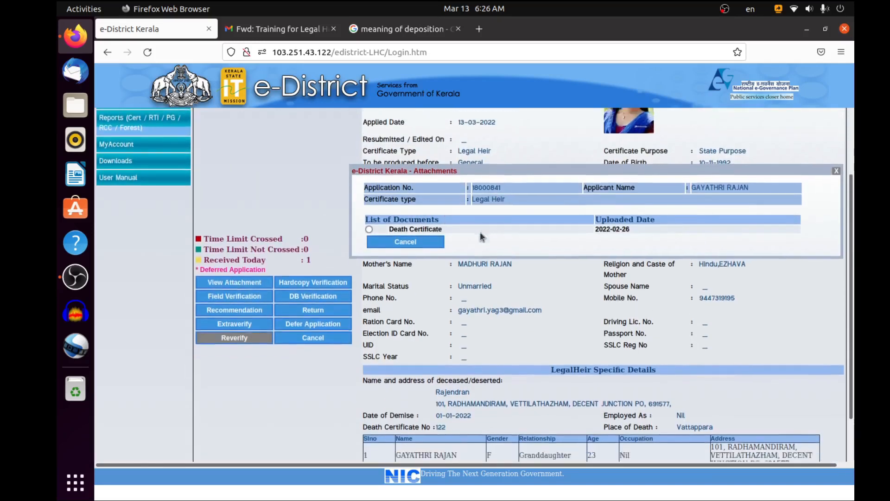
{"action": "scroll", "coordinate": [480, 232], "scroll_direction": "down", "scroll_amount": 2}
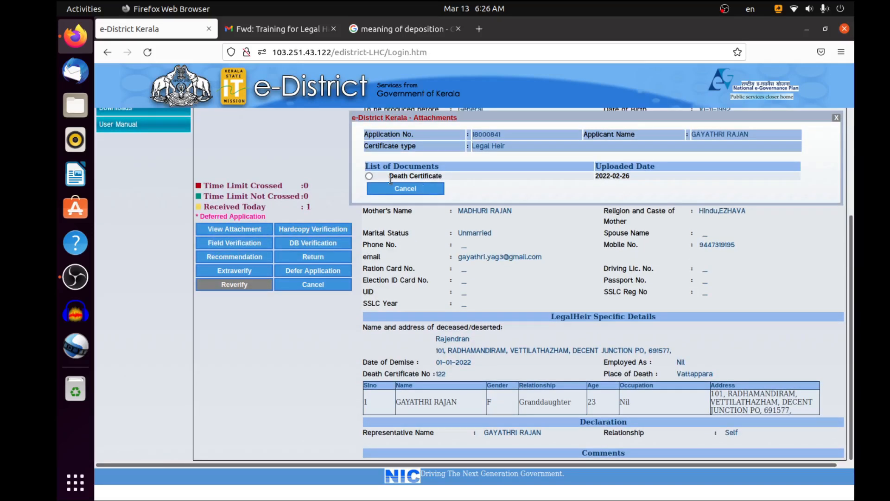
{"action": "left_click", "coordinate": [370, 176]}
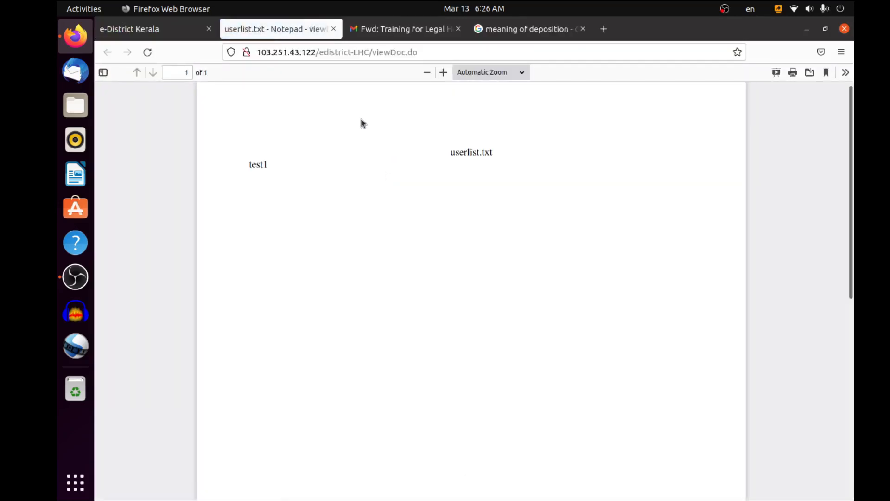
{"action": "left_click", "coordinate": [334, 29]}
{"action": "left_click", "coordinate": [414, 191]}
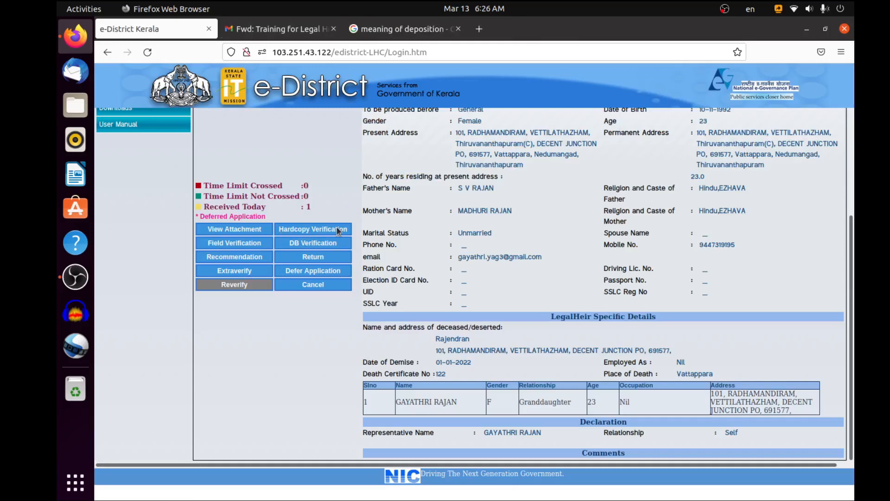
{"action": "left_click", "coordinate": [311, 233]}
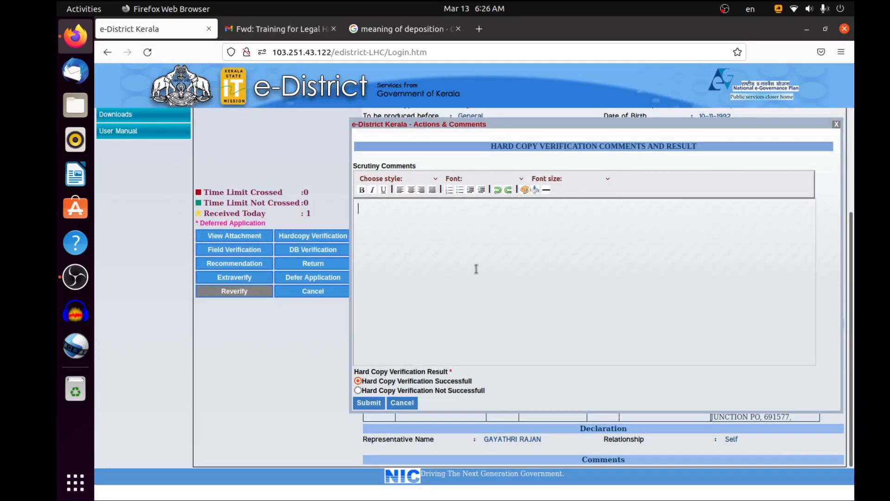
{"action": "scroll", "coordinate": [477, 269], "scroll_direction": "up", "scroll_amount": 5}
{"action": "scroll", "coordinate": [476, 269], "scroll_direction": "down", "scroll_amount": 3}
{"action": "left_click", "coordinate": [402, 402]}
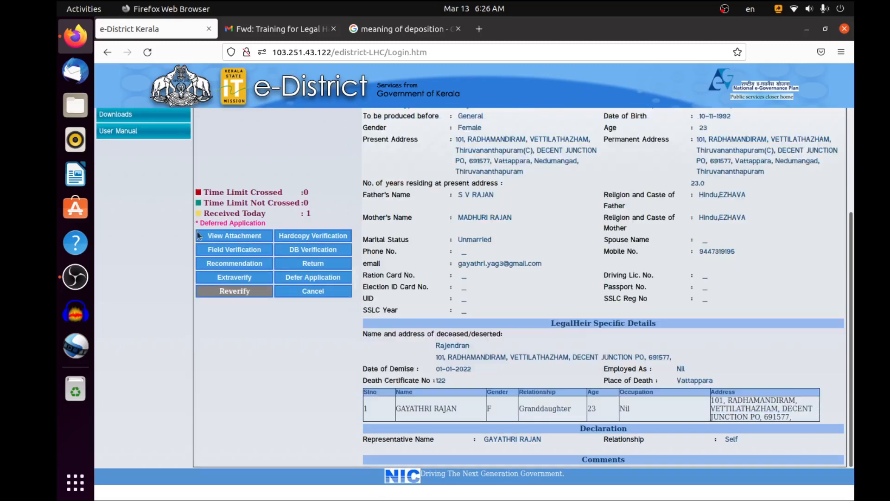
Check the application's list of attached documents again and close it
{"action": "left_click", "coordinate": [243, 235]}
{"action": "scroll", "coordinate": [524, 153], "scroll_direction": "up", "scroll_amount": 1}
{"action": "scroll", "coordinate": [510, 186], "scroll_direction": "up", "scroll_amount": 2}
{"action": "scroll", "coordinate": [505, 218], "scroll_direction": "down", "scroll_amount": 3}
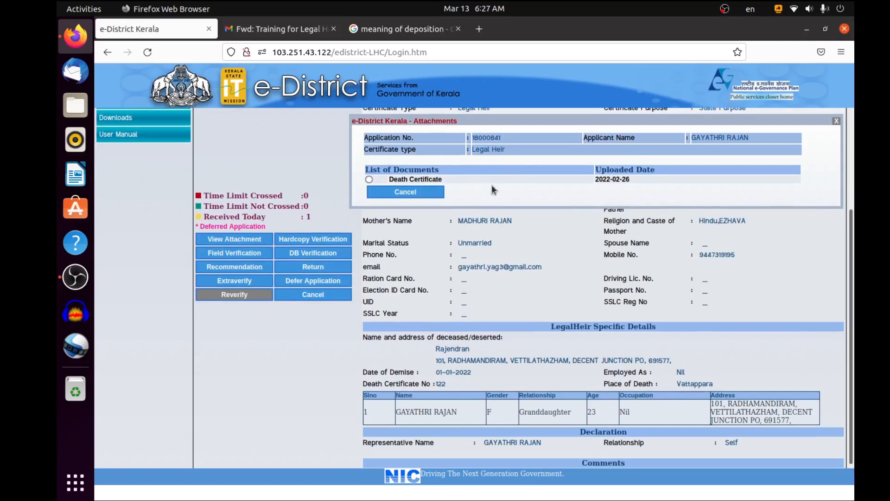
{"action": "scroll", "coordinate": [491, 184], "scroll_direction": "down", "scroll_amount": 1}
{"action": "left_click", "coordinate": [414, 189]}
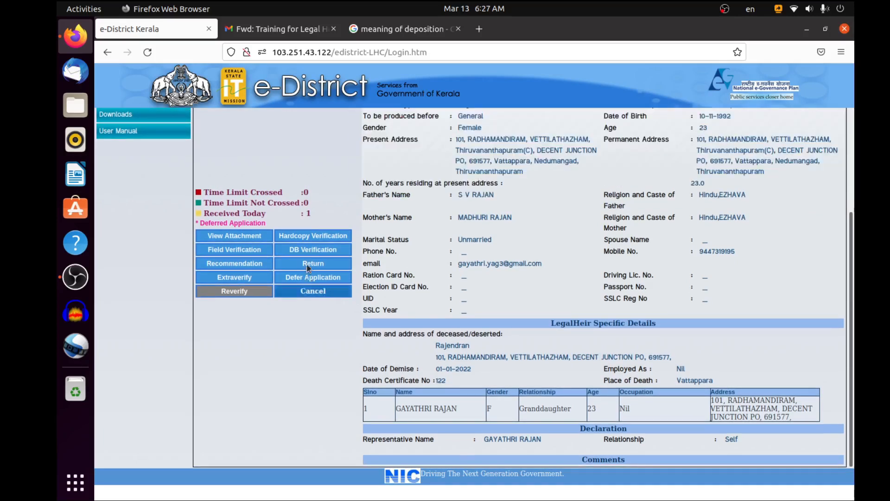
Submit the hard copy verification as successful with the scrutiny comment "Verified" and review the entry in the Comments section
{"action": "left_click", "coordinate": [318, 236]}
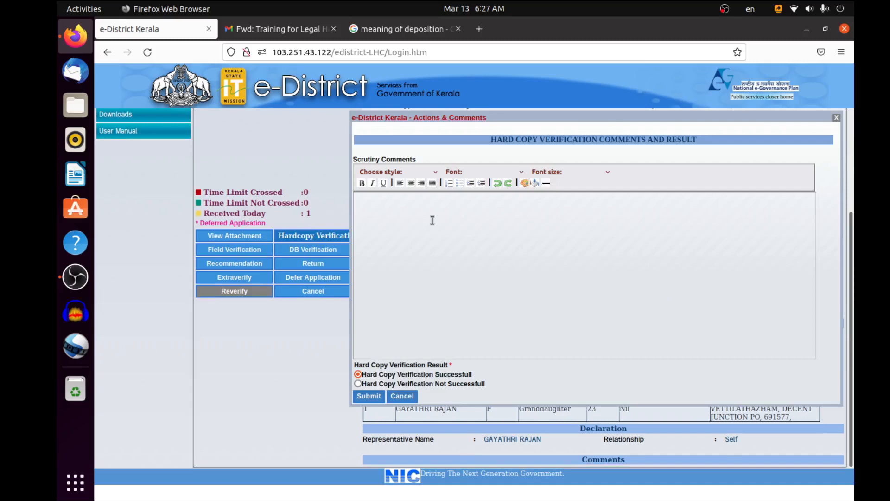
{"action": "left_click", "coordinate": [397, 203]}
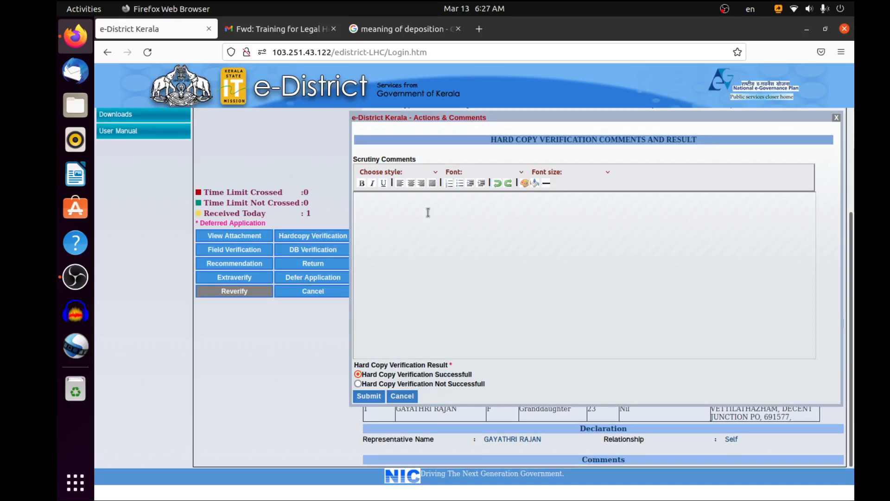
{"action": "type", "text": "Verified"}
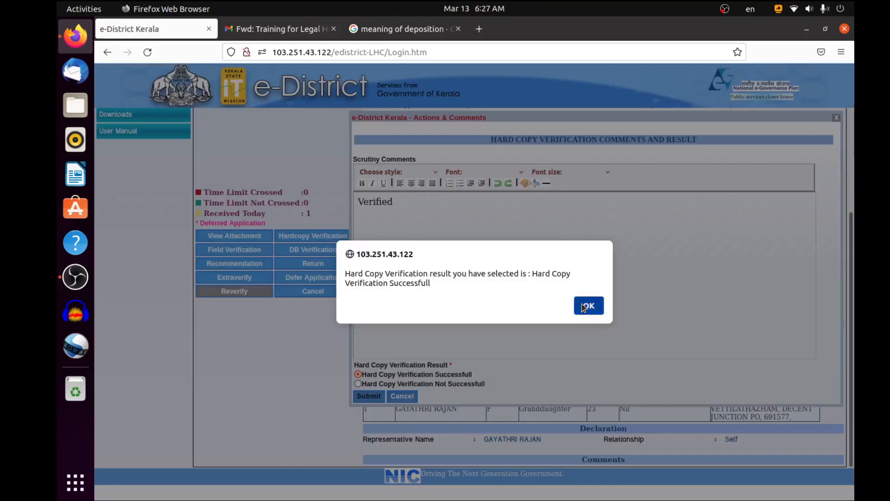
{"action": "left_click", "coordinate": [586, 305]}
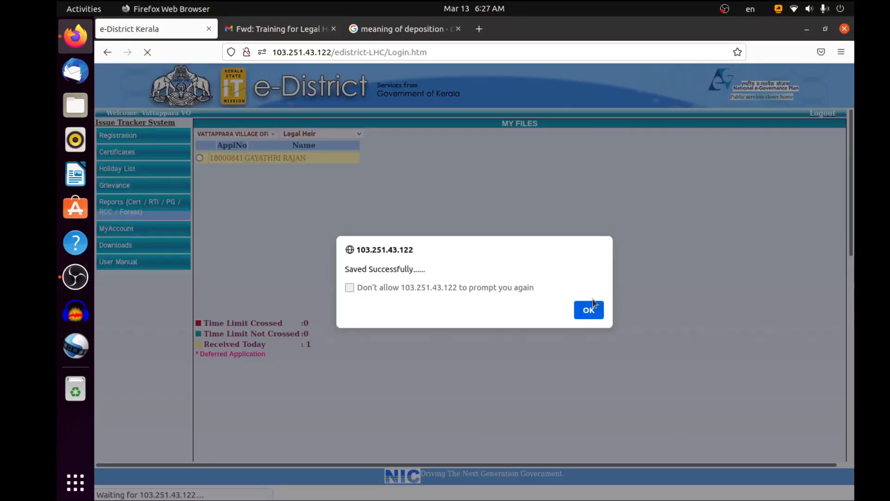
{"action": "left_click", "coordinate": [591, 308]}
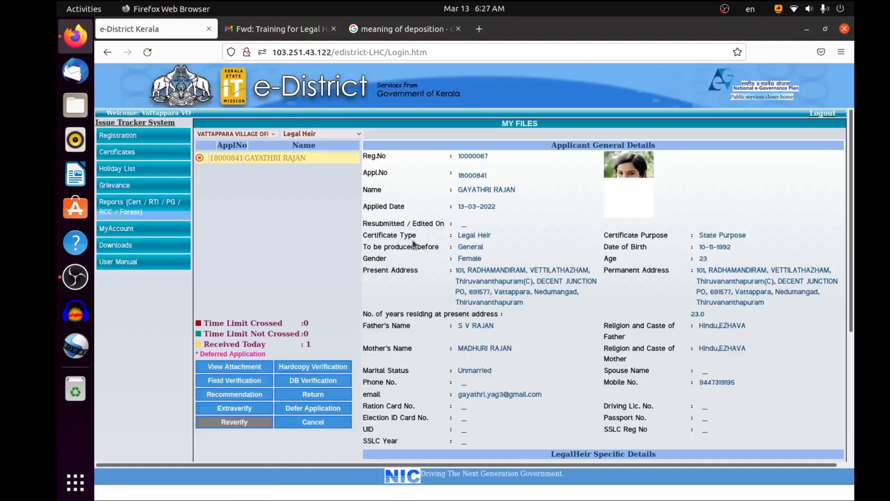
{"action": "scroll", "coordinate": [417, 237], "scroll_direction": "down", "scroll_amount": 4}
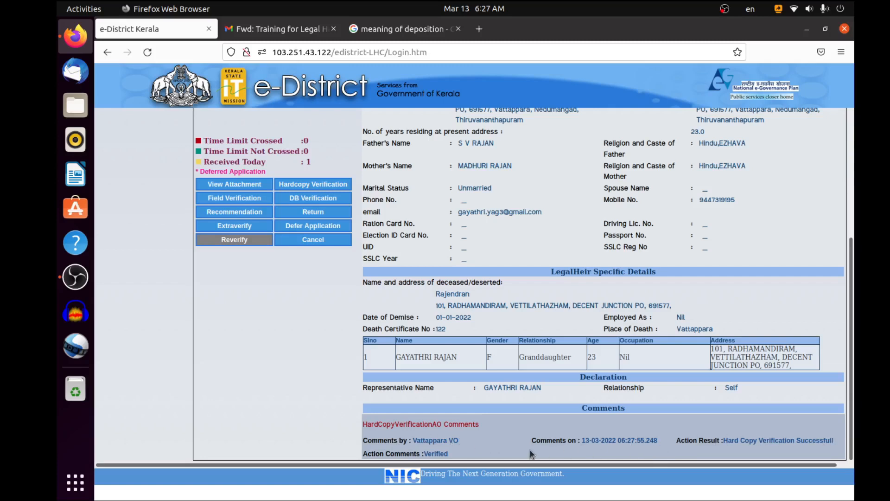
{"action": "left_click_drag", "start_coordinate": [362, 443], "coordinate": [541, 438]}
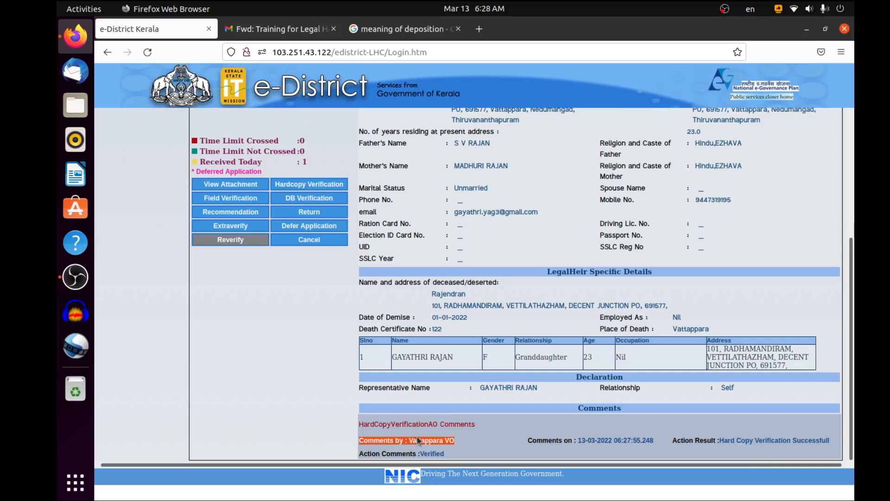
{"action": "left_click", "coordinate": [338, 226]}
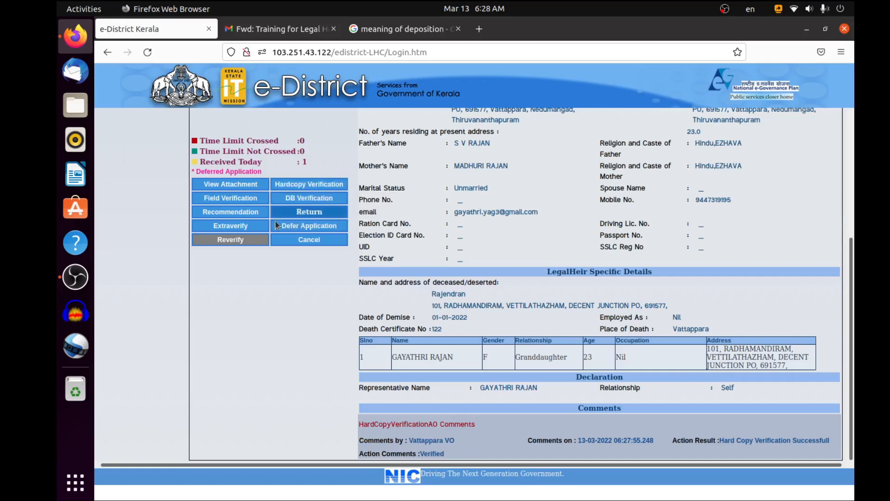
{"action": "left_click", "coordinate": [292, 199]}
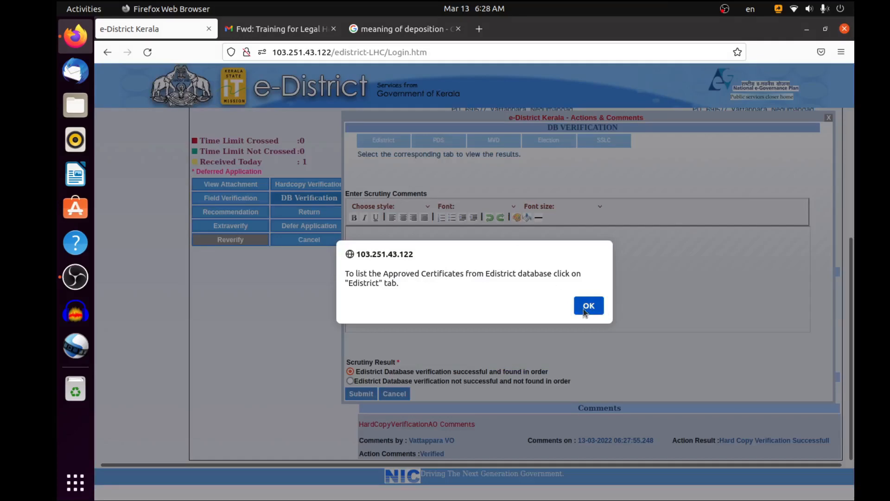
{"action": "left_click", "coordinate": [583, 308]}
{"action": "scroll", "coordinate": [526, 287], "scroll_direction": "up", "scroll_amount": 2}
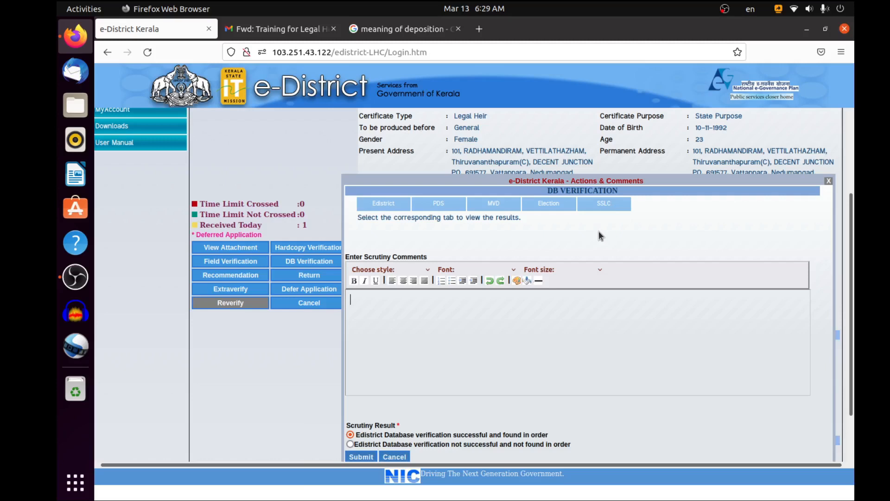
{"action": "left_click", "coordinate": [394, 458]}
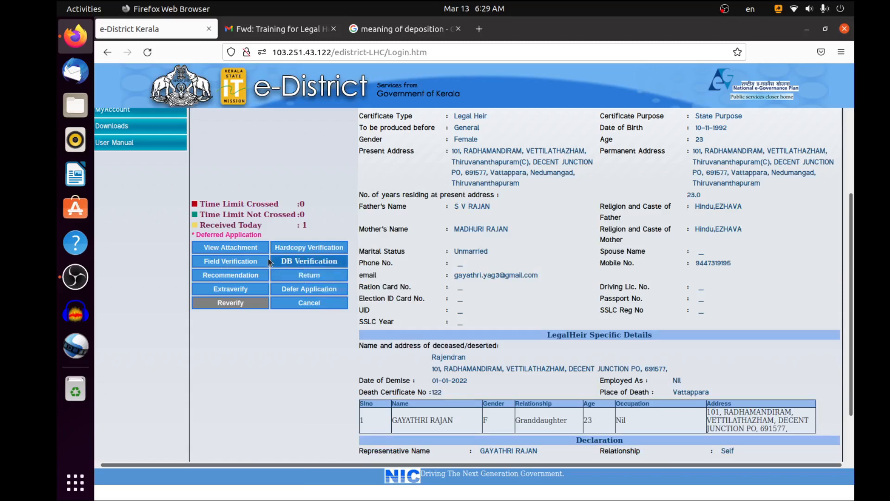
Submit the DB verification as successful and found in order, with the scrutiny comment "Verifiy"
{"action": "left_click", "coordinate": [310, 261]}
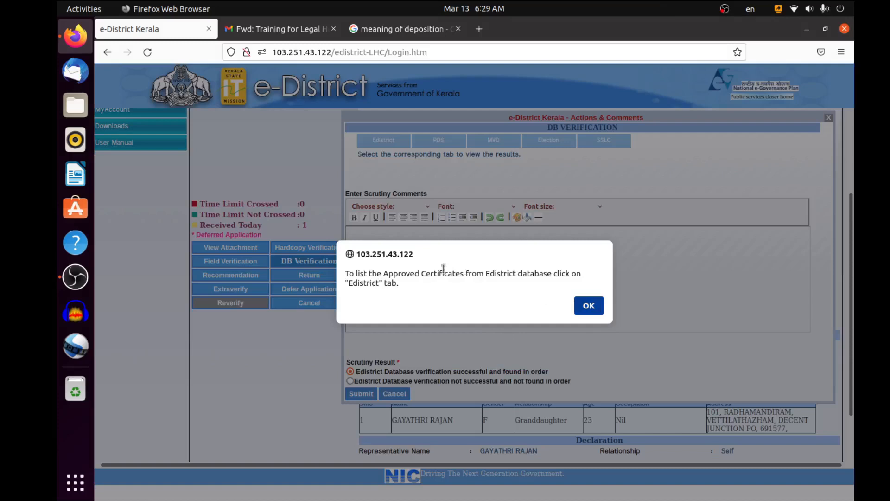
{"action": "key", "text": "Return"}
{"action": "type", "text": "Verifiy"}
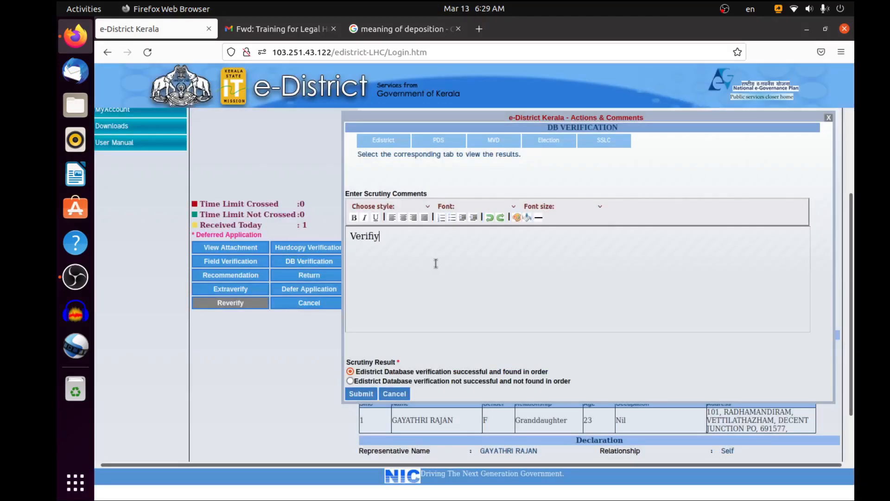
{"action": "left_click", "coordinate": [359, 396]}
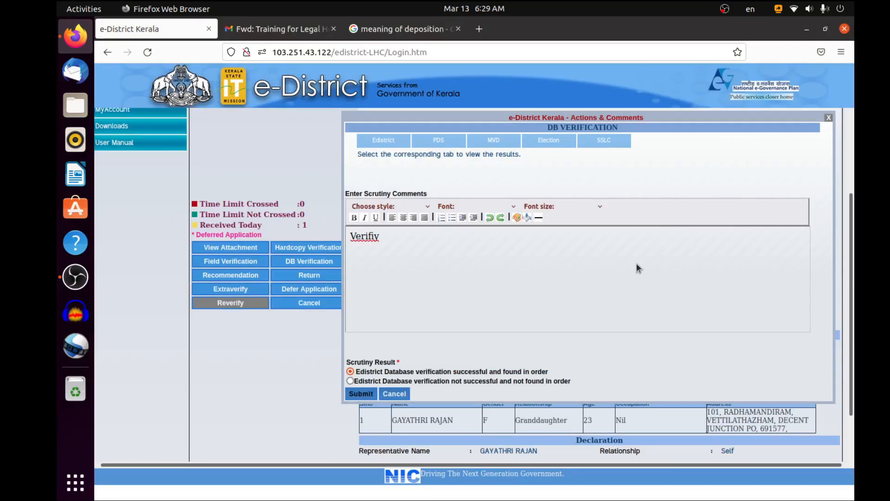
{"action": "left_click", "coordinate": [595, 303]}
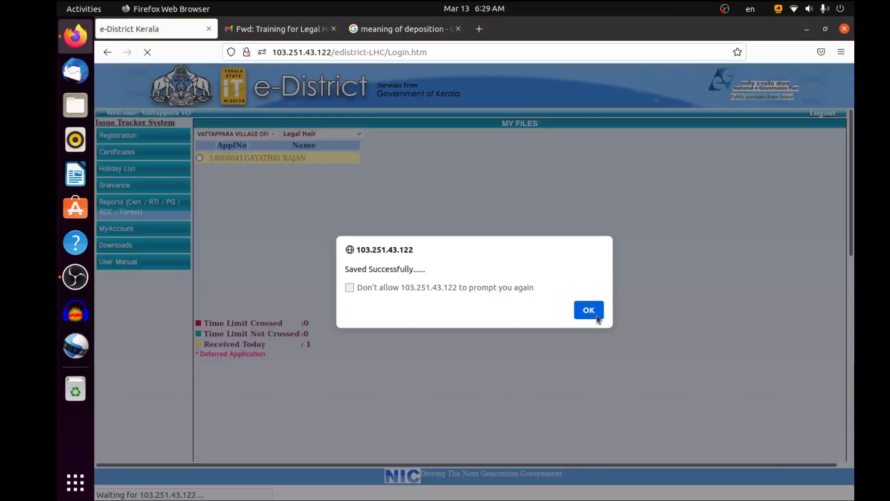
{"action": "left_click", "coordinate": [587, 309]}
Open the field verification form for the selected legal heir application
{"action": "scroll", "coordinate": [274, 216], "scroll_direction": "down", "scroll_amount": 5}
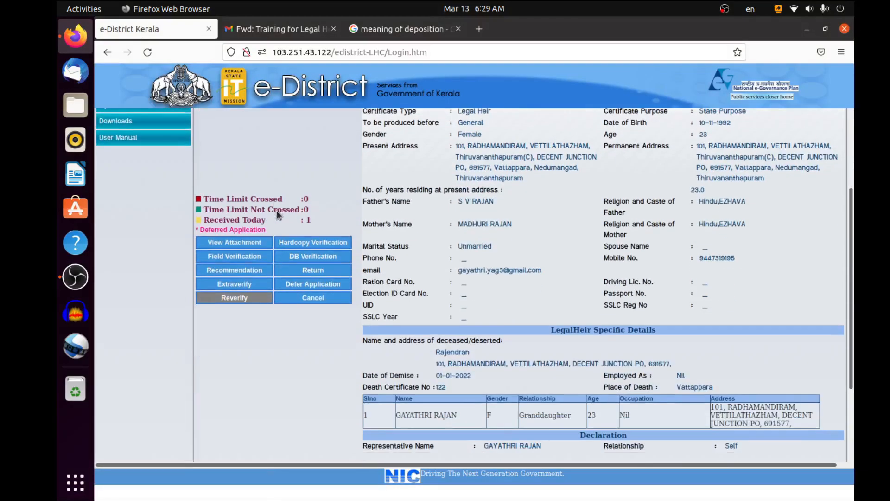
{"action": "left_click", "coordinate": [233, 256]}
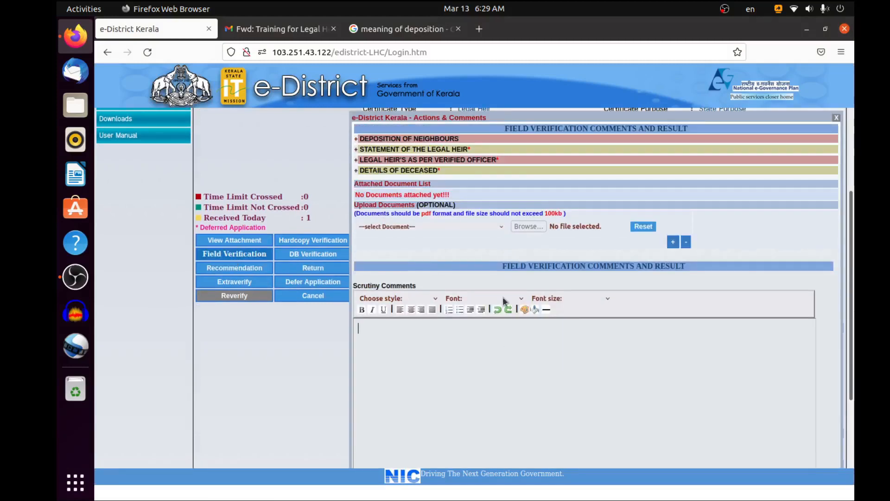
{"action": "left_click", "coordinate": [315, 255]}
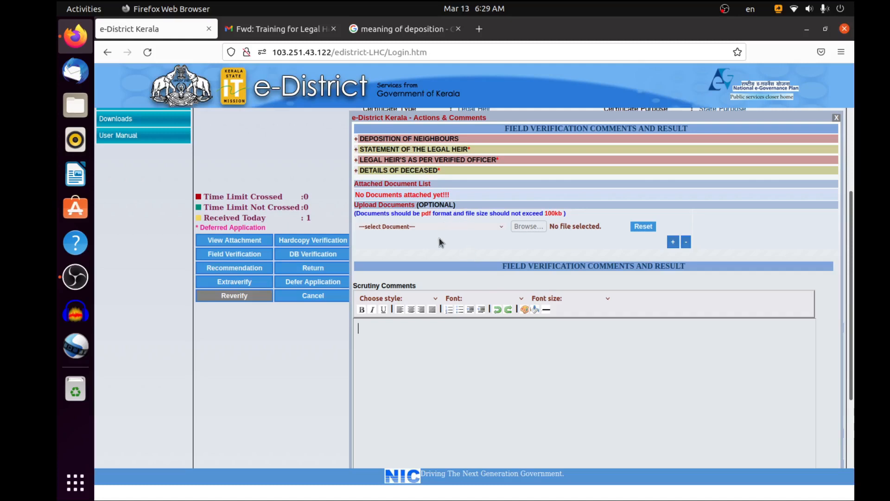
{"action": "scroll", "coordinate": [438, 237], "scroll_direction": "up", "scroll_amount": 2}
{"action": "scroll", "coordinate": [439, 238], "scroll_direction": "down", "scroll_amount": 2}
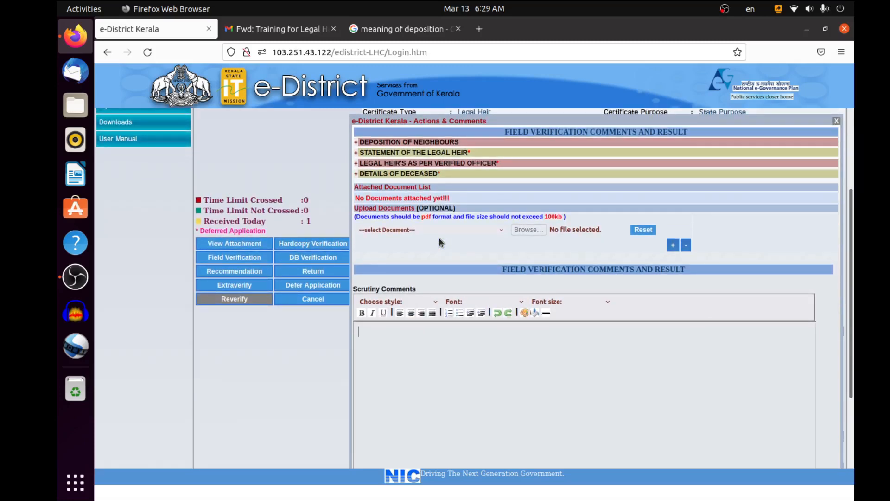
{"action": "scroll", "coordinate": [422, 238], "scroll_direction": "down", "scroll_amount": 1}
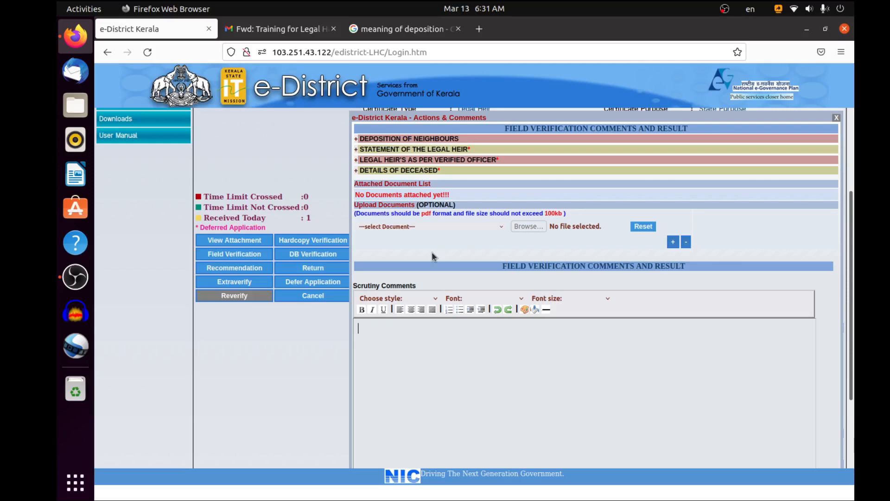
{"action": "scroll", "coordinate": [432, 251], "scroll_direction": "up", "scroll_amount": 3}
{"action": "scroll", "coordinate": [432, 251], "scroll_direction": "down", "scroll_amount": 3}
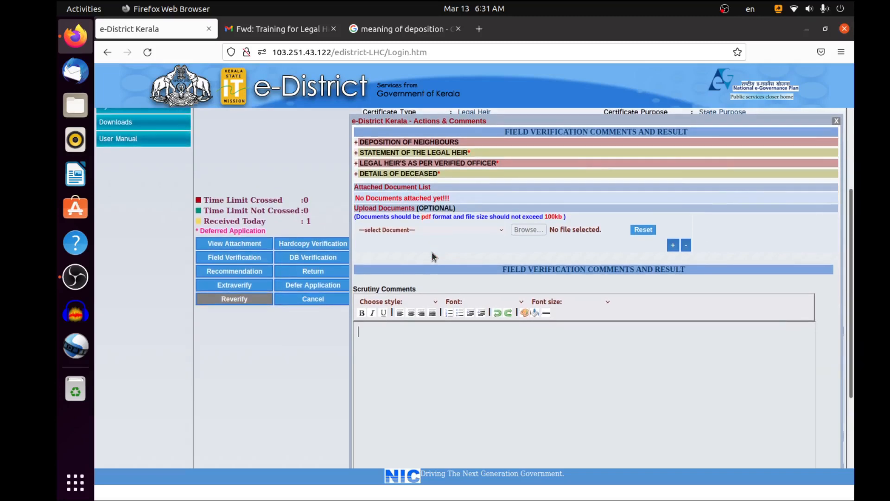
{"action": "scroll", "coordinate": [407, 140], "scroll_direction": "down", "scroll_amount": 1}
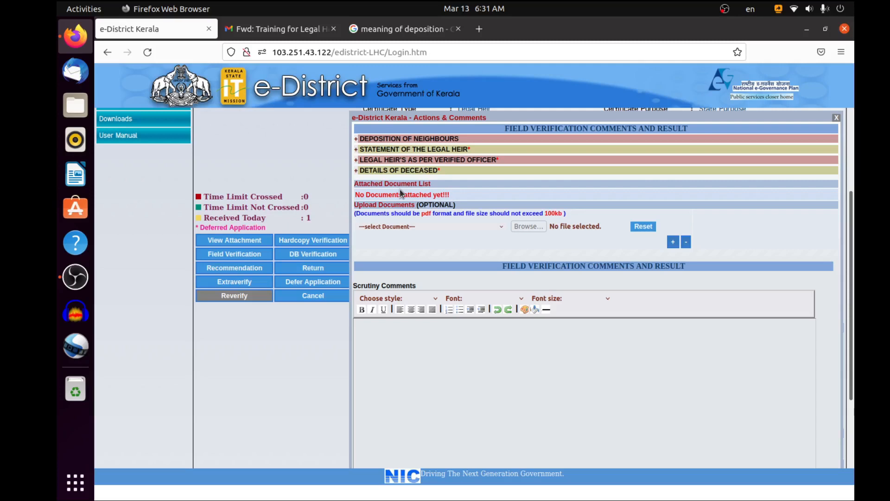
Enter the person's name, age 23 and address in the first row of the Deposition of Neighbours section
{"action": "left_click", "coordinate": [414, 170]}
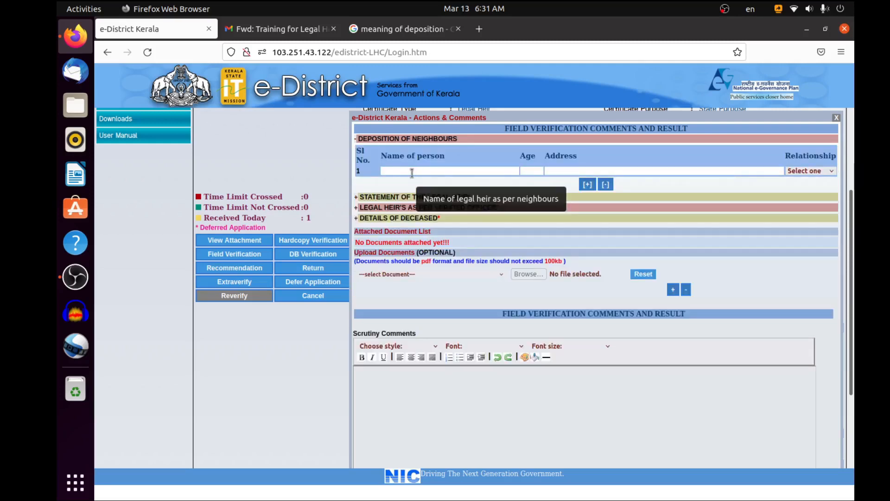
{"action": "left_click", "coordinate": [411, 172]}
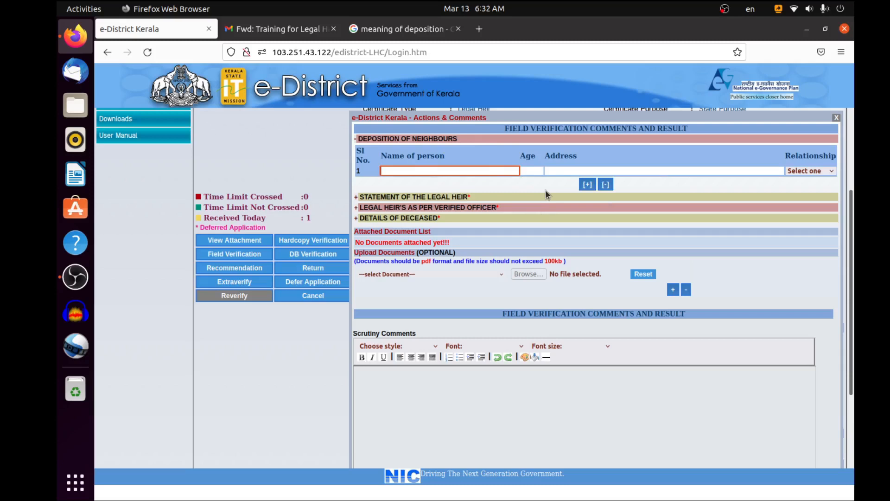
{"action": "key", "text": "Tab"}
{"action": "type", "text": "2"}
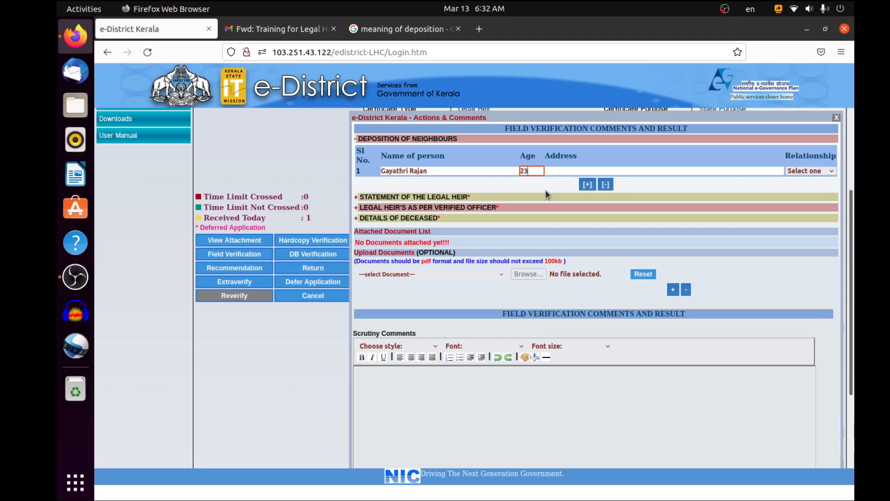
{"action": "key", "text": "Tab"}
{"action": "type", "text": "Vattappara"}
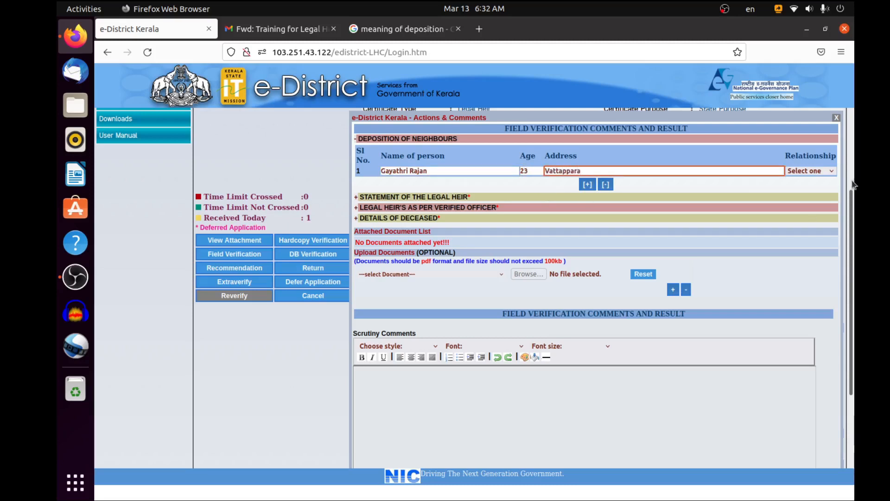
Set the neighbours' deposition relationship to Granddaughter, and try adding and removing a second row
{"action": "left_click", "coordinate": [831, 171]}
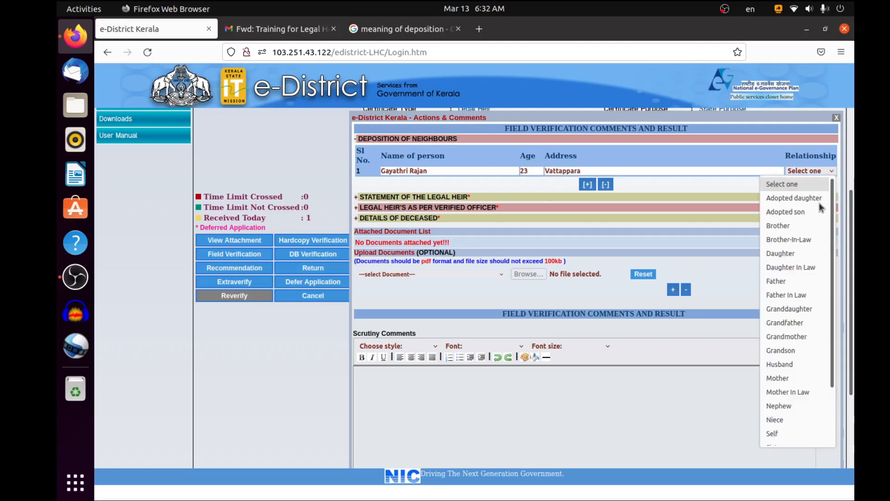
{"action": "scroll", "coordinate": [807, 255], "scroll_direction": "down", "scroll_amount": 2}
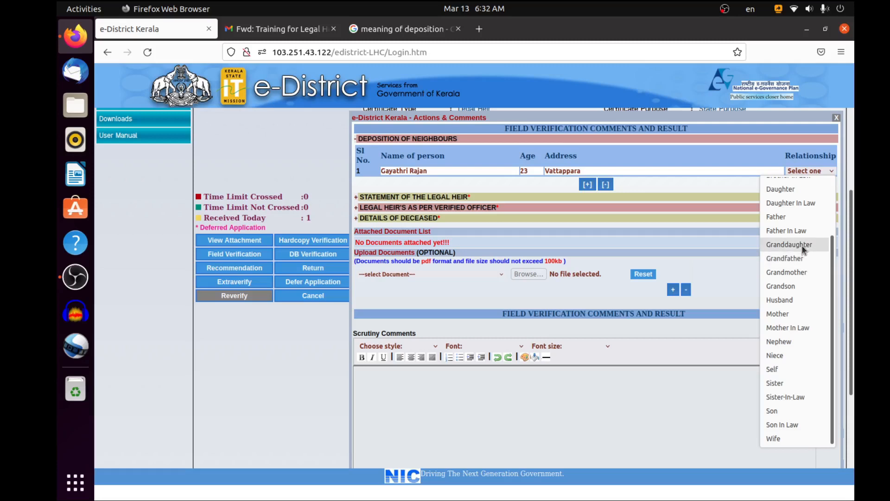
{"action": "left_click", "coordinate": [803, 249]}
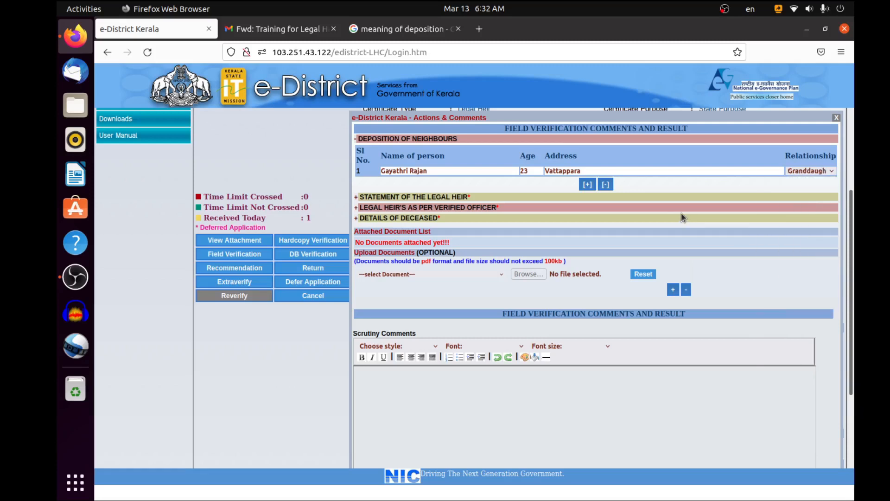
{"action": "left_click", "coordinate": [588, 185]}
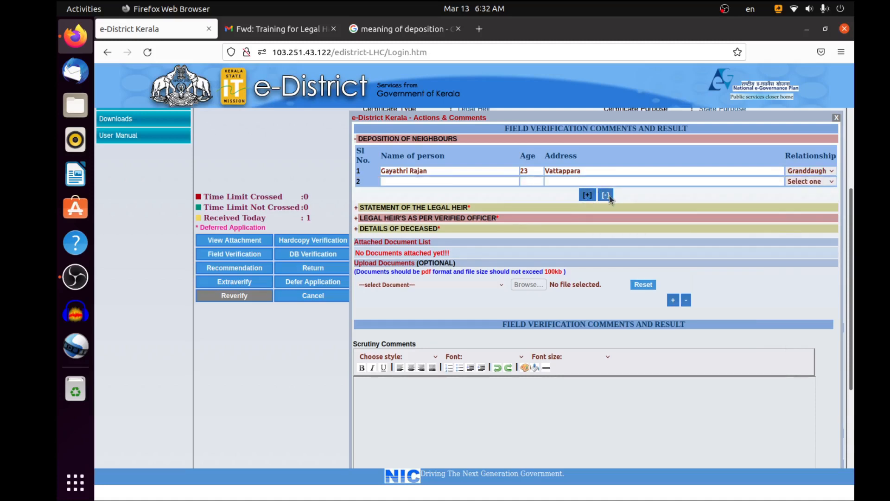
{"action": "left_click", "coordinate": [605, 195]}
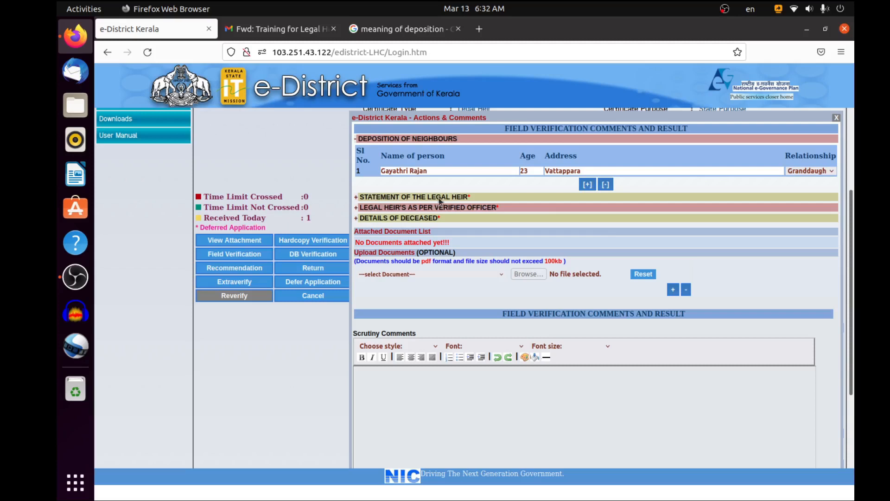
Fill in the Statement of the Legal Heir row with the person's name, age 23 and address
{"action": "left_click", "coordinate": [410, 198]}
{"action": "left_click", "coordinate": [405, 227]}
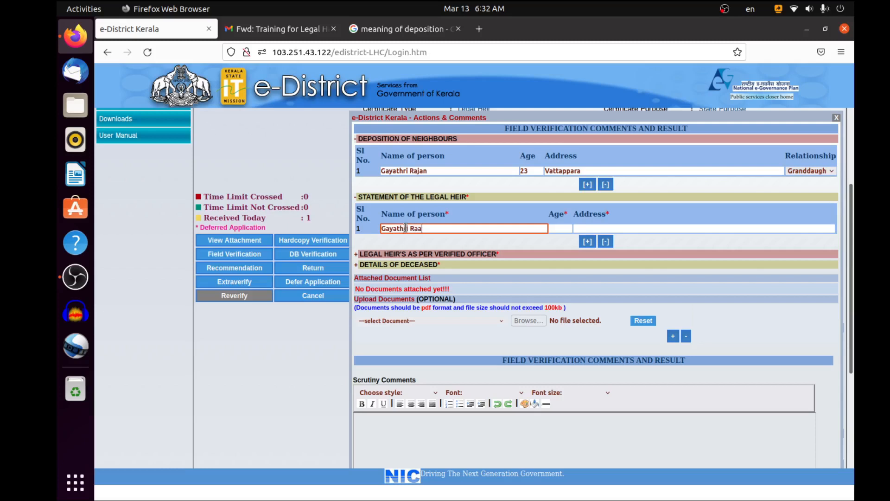
{"action": "key", "text": "Tab"}
{"action": "type", "text": "23"}
{"action": "key", "text": "Tab"}
{"action": "type", "text": "Va"}
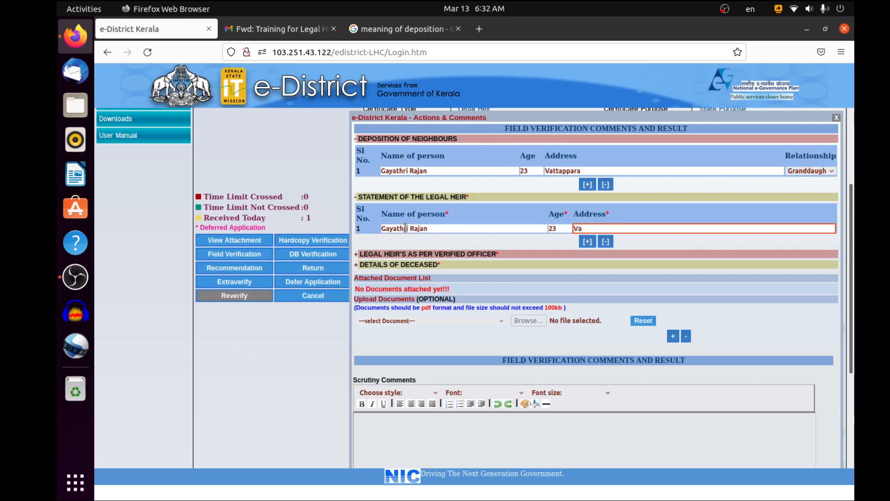
{"action": "type", "text": "ttappara"}
Record the legal heir as per verified officer with the person's name, age 23, address and relationship Granddaughter
{"action": "left_click", "coordinate": [422, 255]}
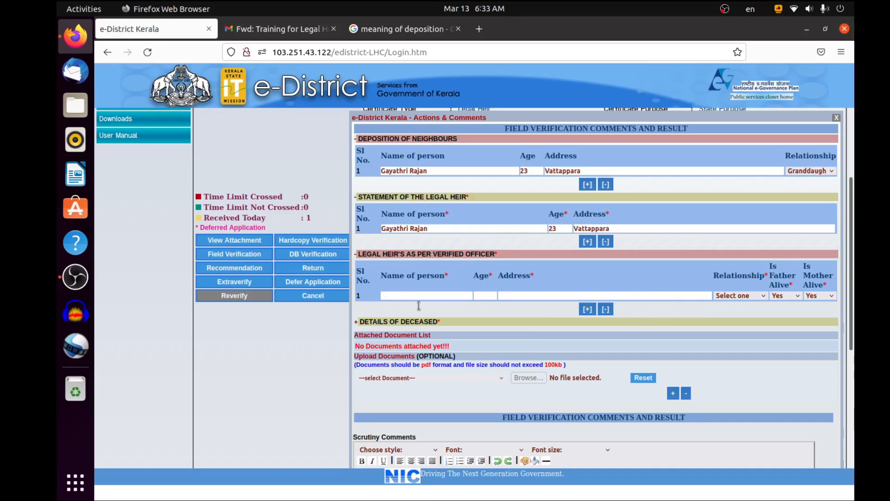
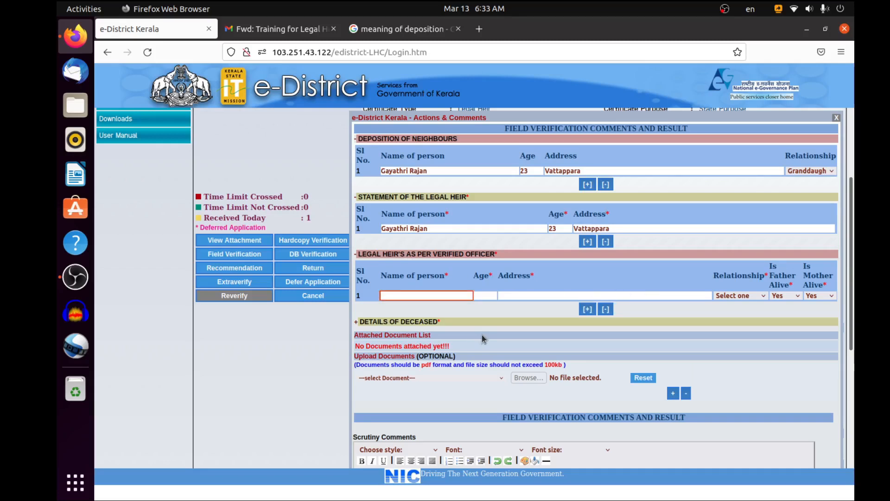
{"action": "key", "text": "Tab"}
{"action": "type", "text": "23"}
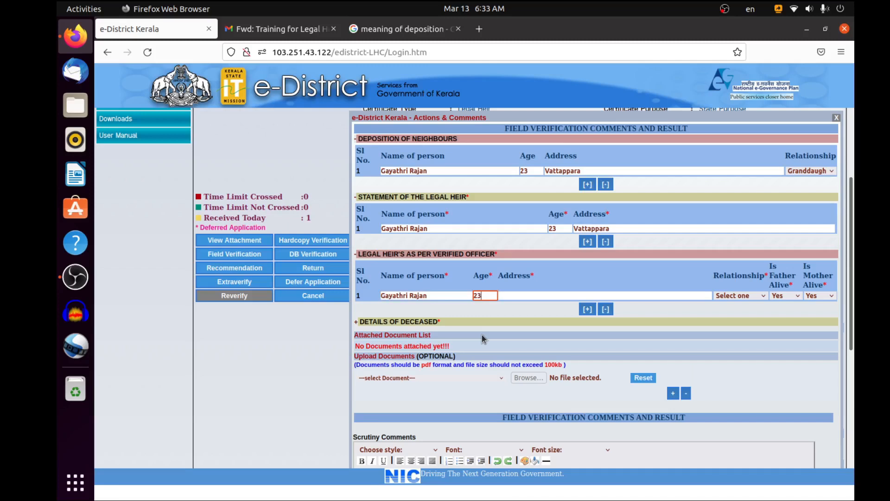
{"action": "key", "text": "Tab"}
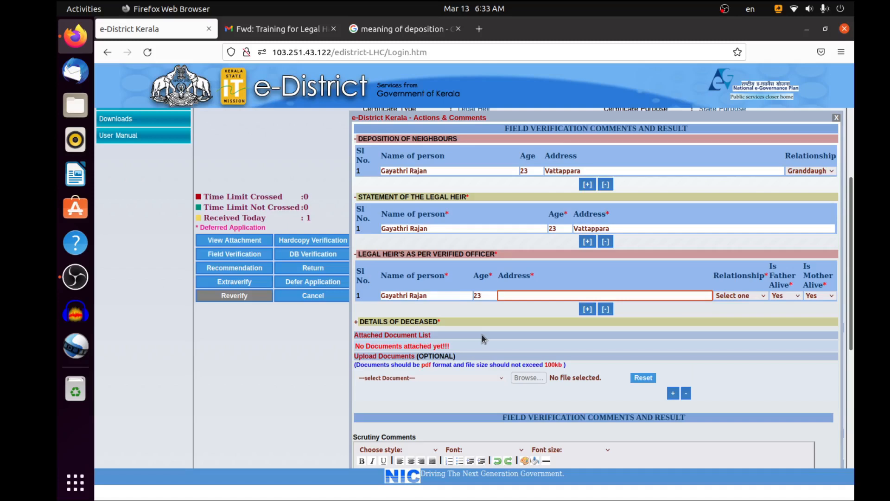
{"action": "type", "text": "Vattappara"}
{"action": "left_click", "coordinate": [750, 300]}
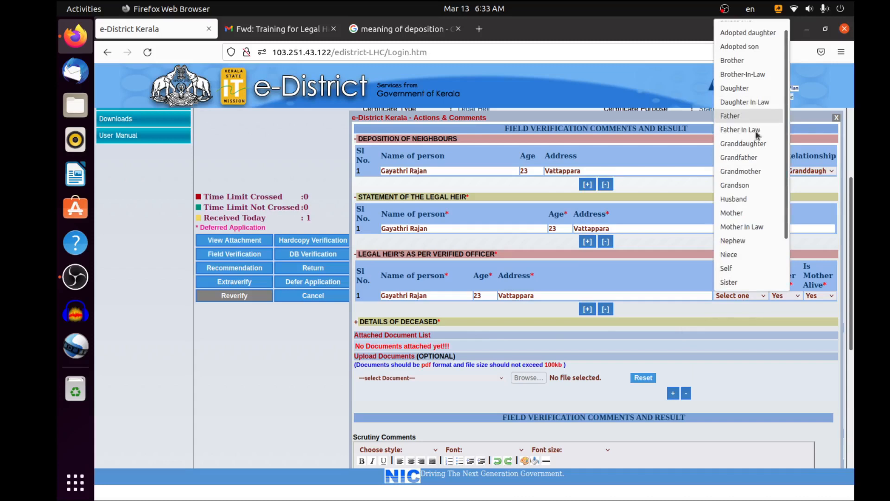
{"action": "left_click", "coordinate": [755, 145]}
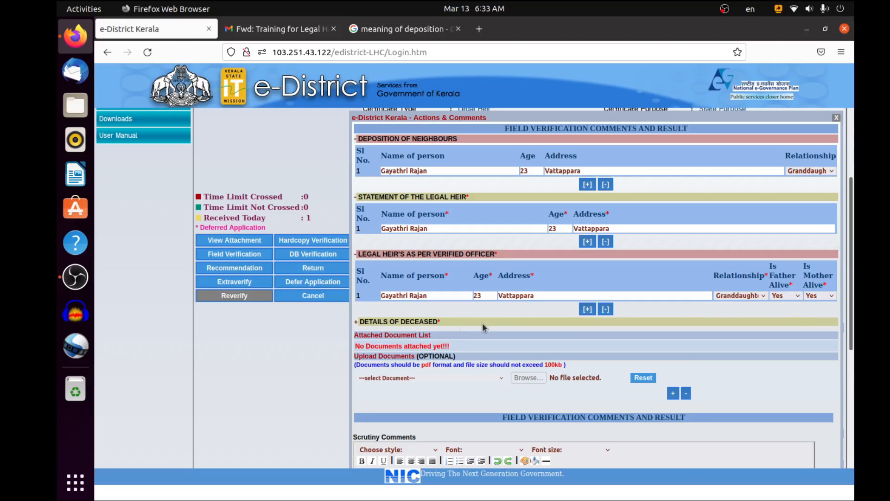
Check which document types can be uploaded optionally with the field verification, without selecting one
{"action": "scroll", "coordinate": [495, 320], "scroll_direction": "down", "scroll_amount": 2}
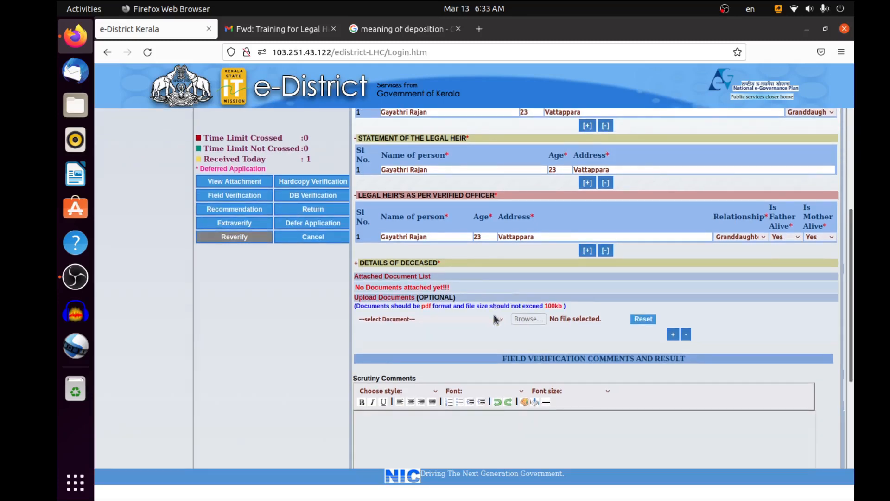
{"action": "scroll", "coordinate": [494, 317], "scroll_direction": "down", "scroll_amount": 2}
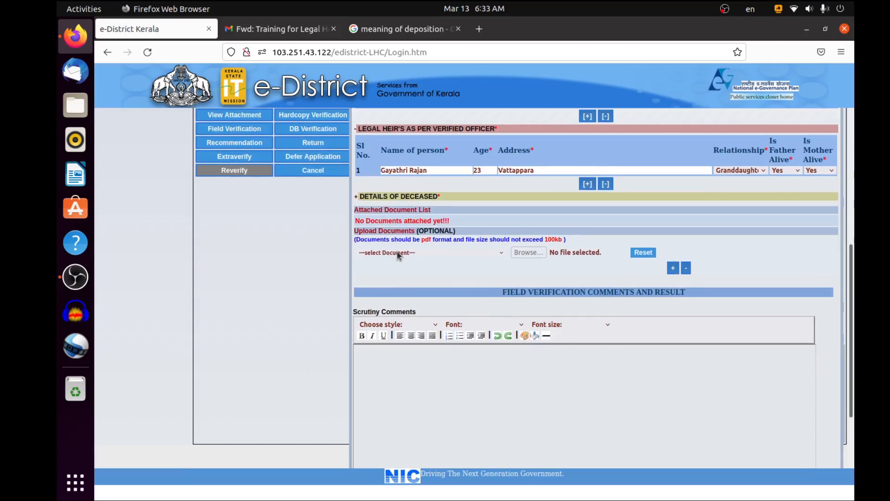
{"action": "scroll", "coordinate": [397, 251], "scroll_direction": "down", "scroll_amount": 1}
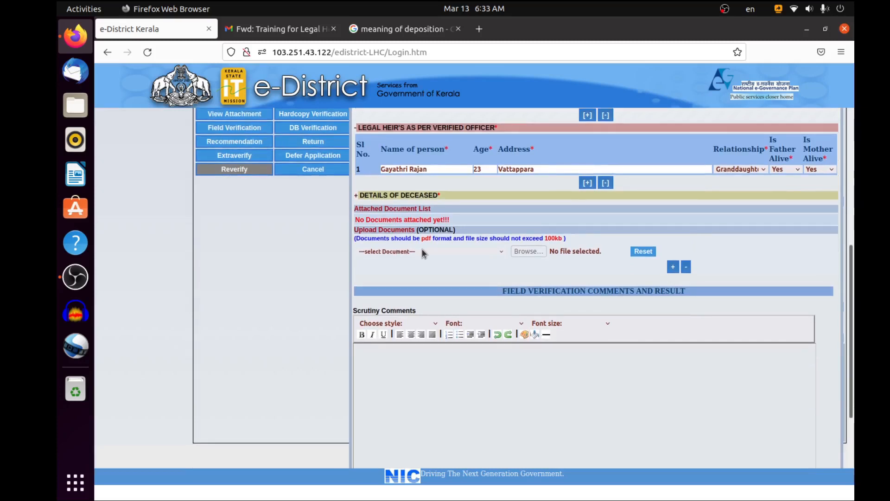
{"action": "left_click", "coordinate": [394, 252]}
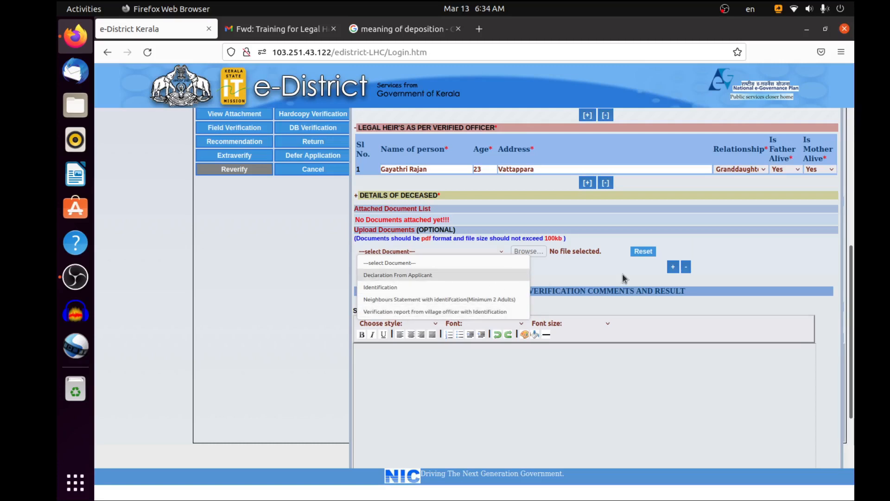
{"action": "left_click", "coordinate": [518, 269]}
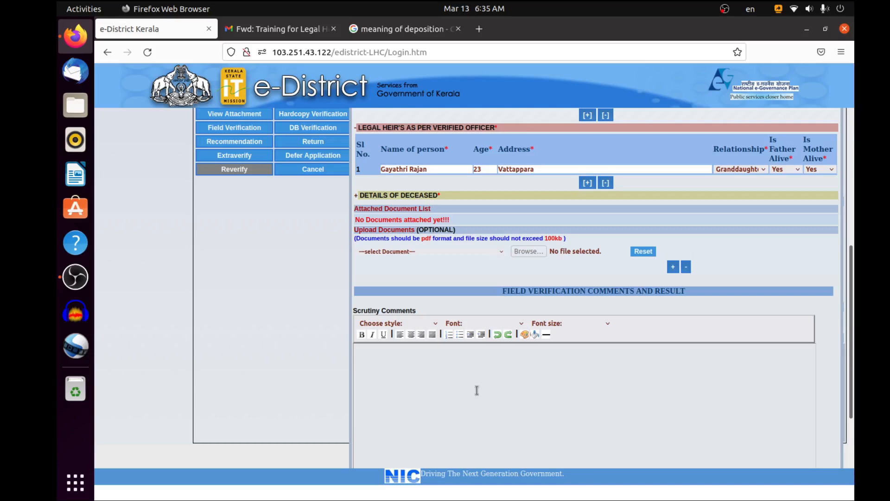
Enter the scrutiny comment "Verified" and try to submit the field verification recommending issue of the certificate
{"action": "scroll", "coordinate": [477, 390], "scroll_direction": "down", "scroll_amount": 2}
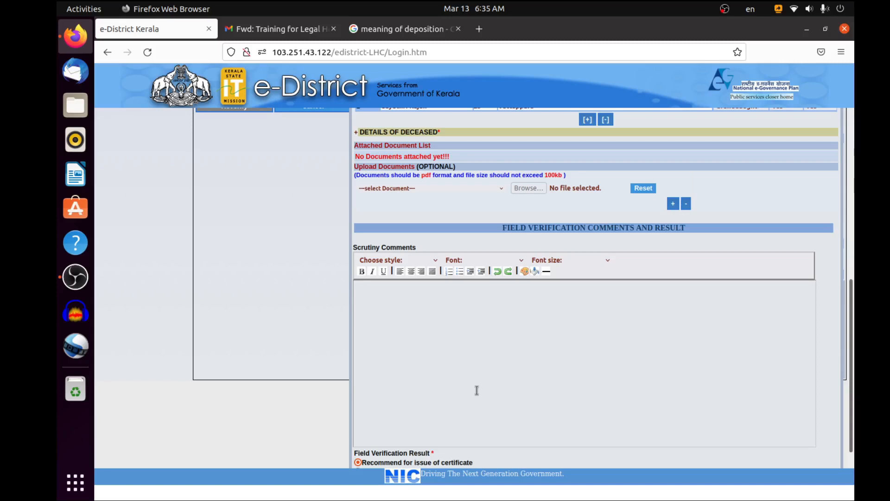
{"action": "type", "text": "Verified"}
{"action": "scroll", "coordinate": [476, 390], "scroll_direction": "down", "scroll_amount": 1}
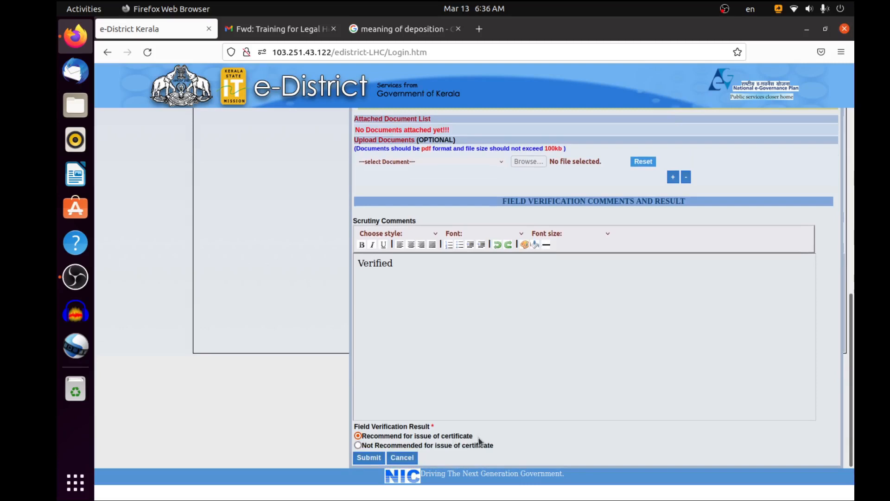
{"action": "left_click", "coordinate": [364, 458]}
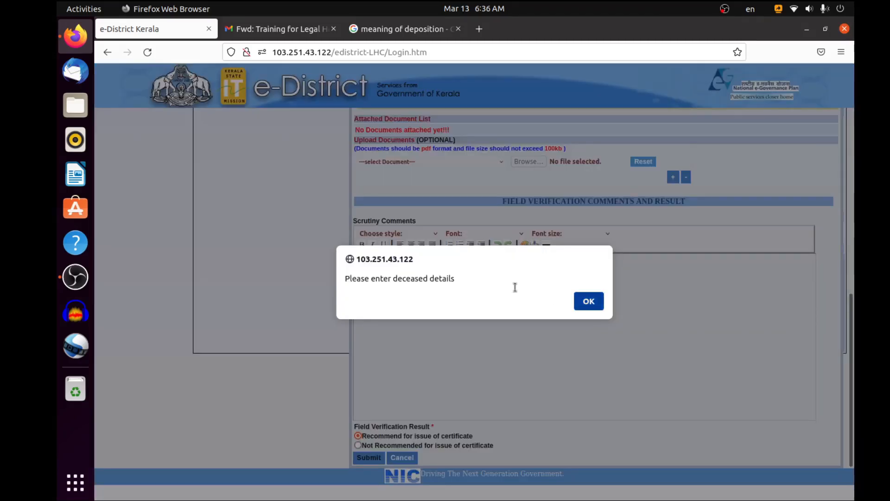
{"action": "key", "text": "Return"}
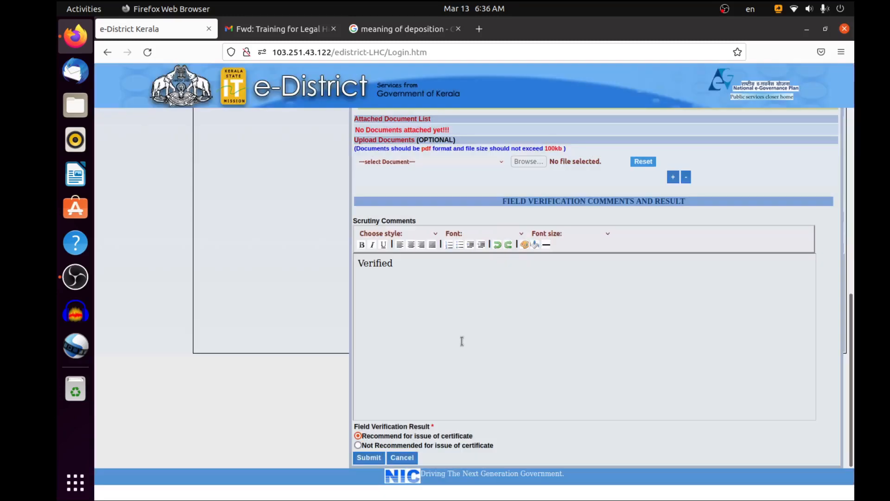
Expand the Details of Deceased section and enter the deceased's name, age 50 and occupation Nil
{"action": "scroll", "coordinate": [429, 377], "scroll_direction": "up", "scroll_amount": 7}
{"action": "scroll", "coordinate": [429, 385], "scroll_direction": "down", "scroll_amount": 7}
{"action": "key", "text": "Return"}
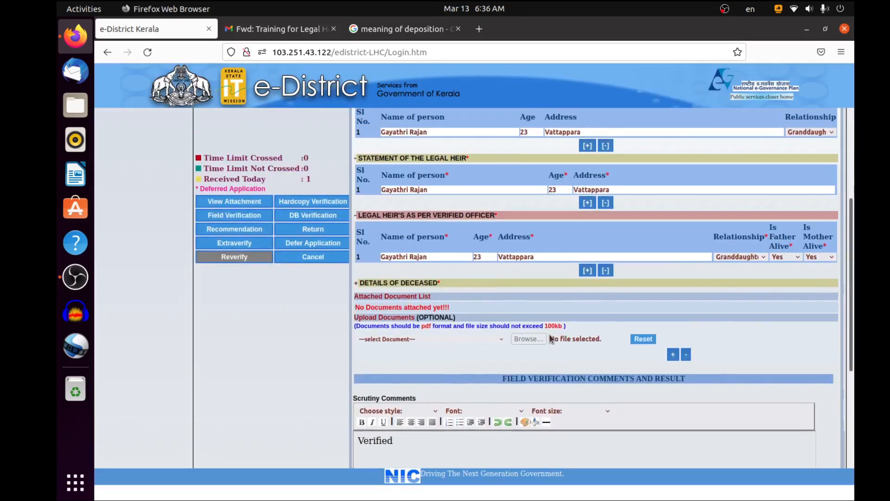
{"action": "left_click", "coordinate": [371, 284]}
{"action": "scroll", "coordinate": [536, 328], "scroll_direction": "down", "scroll_amount": 2}
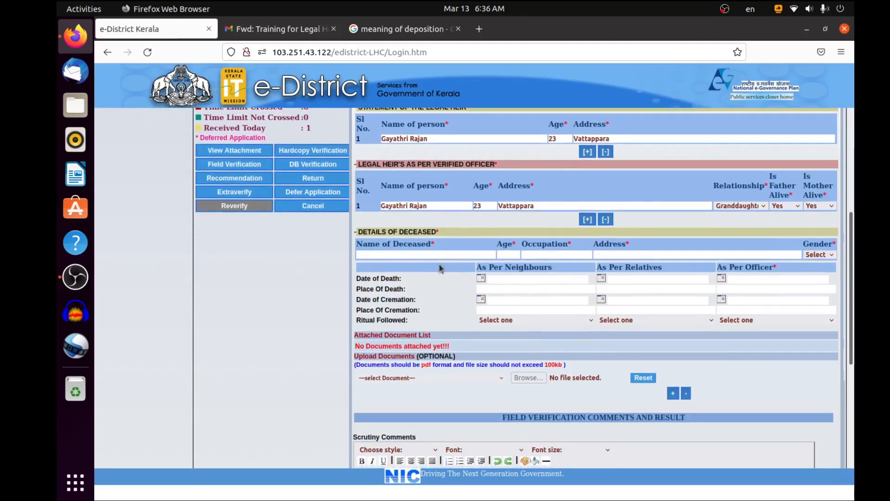
{"action": "key", "text": "Tab"}
{"action": "key", "text": "Tab"}
{"action": "key", "text": "Tab"}
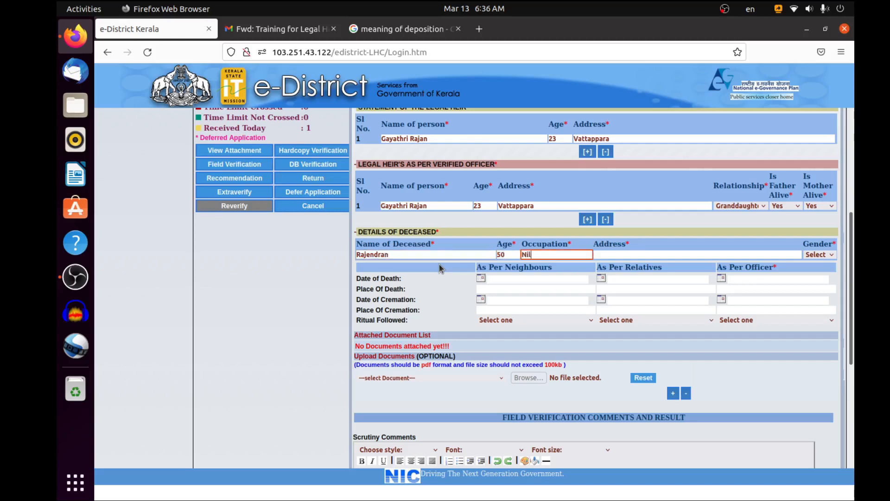
Paste the deceased's address and set the gender to Male
{"action": "key", "text": "Tab"}
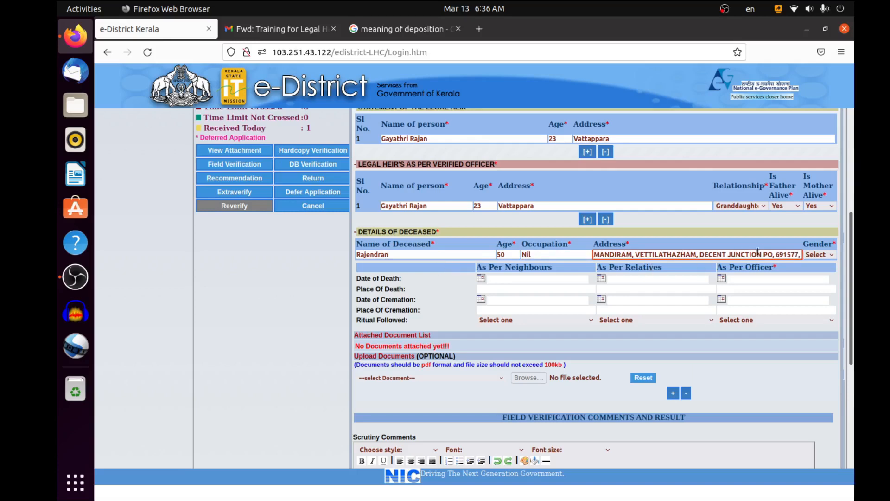
{"action": "left_click", "coordinate": [832, 256]}
{"action": "left_click", "coordinate": [796, 281]}
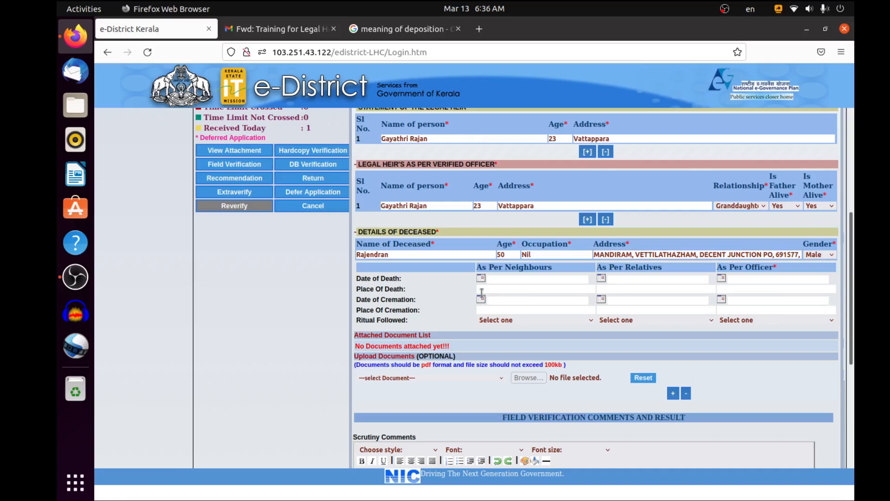
Enter 01/01/2022 as the deceased's date of death as per neighbours, relatives and officer
{"action": "left_click", "coordinate": [513, 281]}
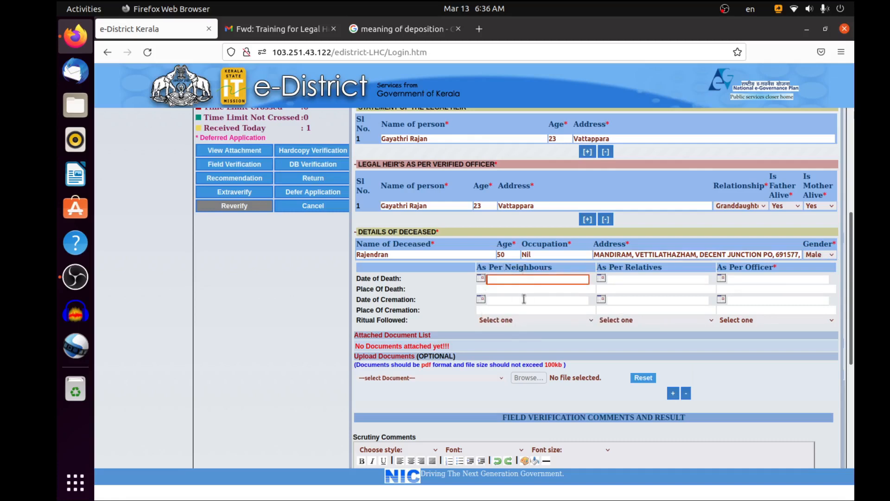
{"action": "type", "text": "01/01"}
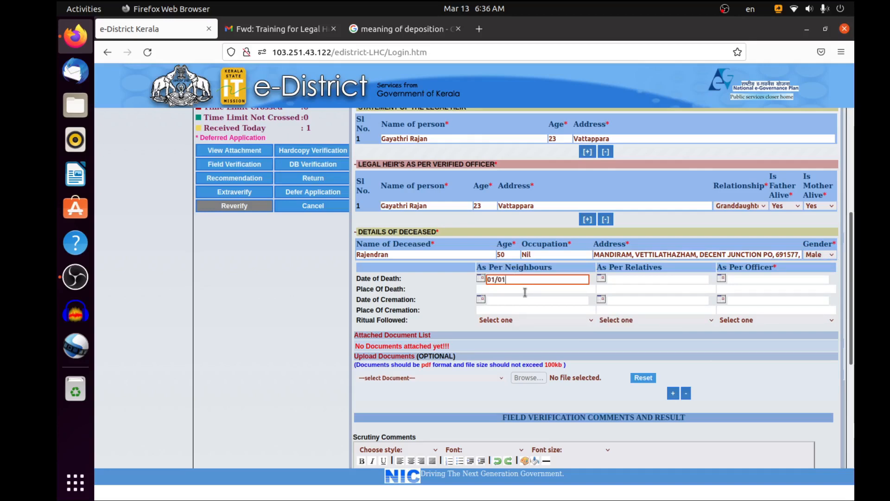
{"action": "type", "text": "/2022"}
{"action": "key", "text": "ctrl+a"}
{"action": "key", "text": "ctrl+c"}
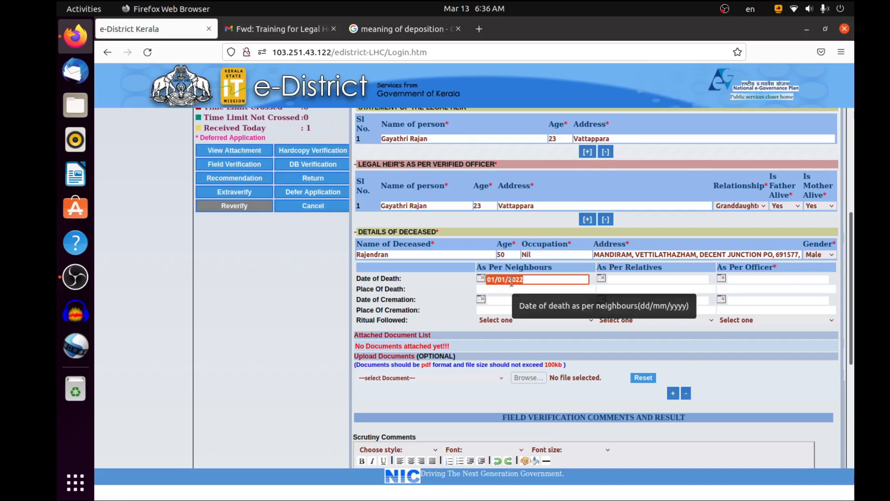
{"action": "left_click", "coordinate": [640, 278]}
{"action": "key", "text": "ctrl+v"}
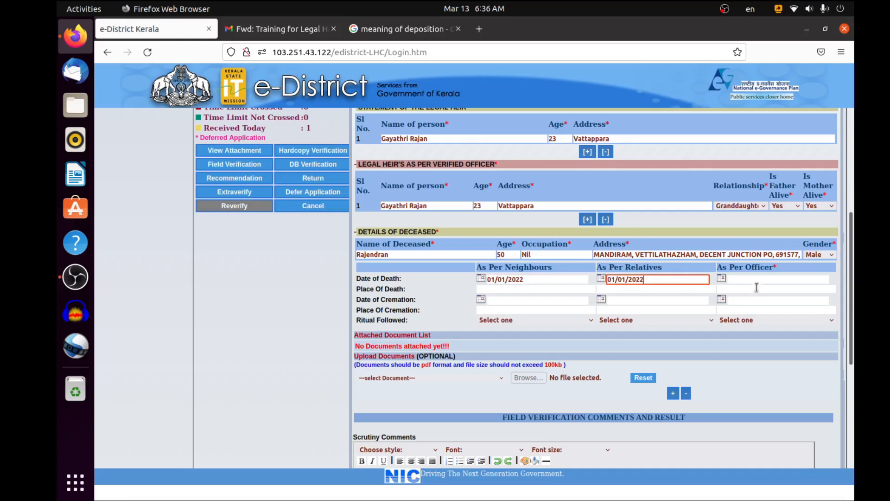
{"action": "left_click", "coordinate": [763, 279]}
{"action": "key", "text": "ctrl+v"}
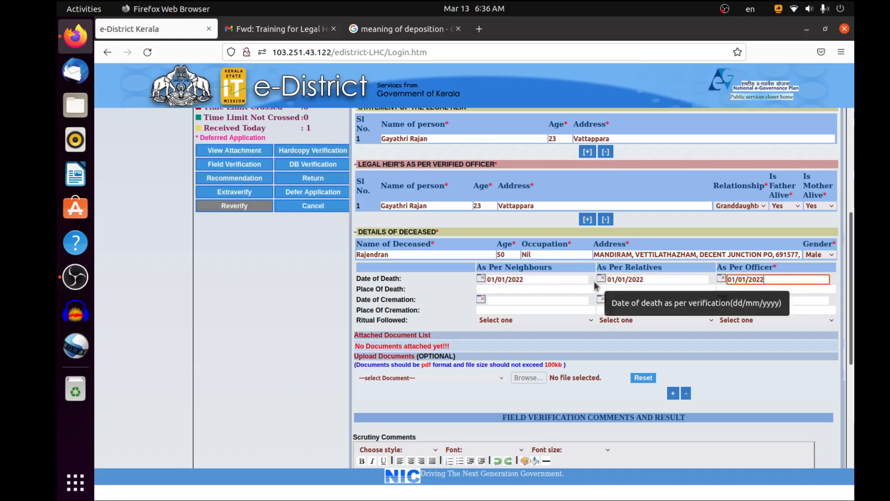
Enter Vattappara as the place of death as per neighbours, relatives and officer
{"action": "left_click", "coordinate": [533, 288]}
{"action": "type", "text": "Vattappara"}
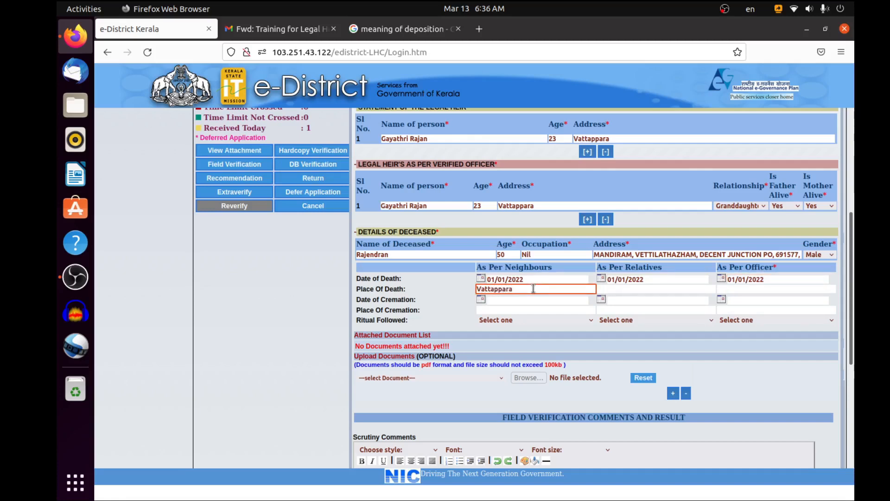
{"action": "key", "text": "ctrl+a"}
{"action": "key", "text": "ctrl+c"}
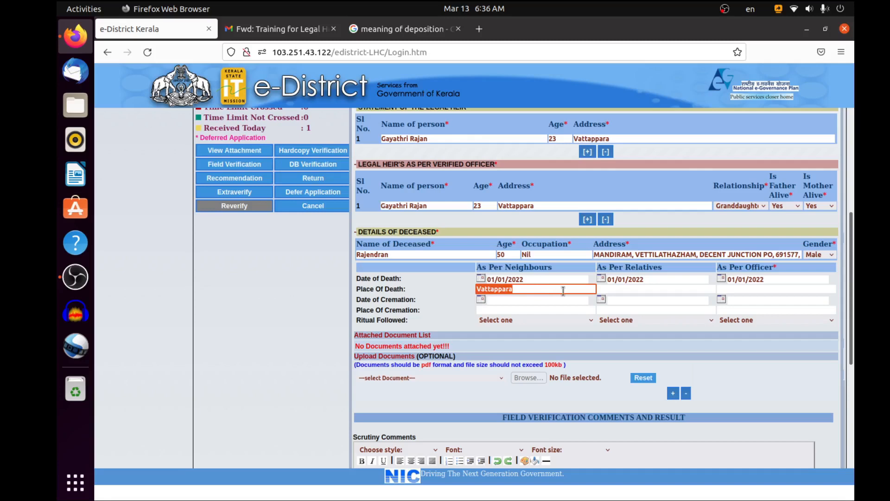
{"action": "left_click", "coordinate": [624, 289]}
{"action": "key", "text": "ctrl+v"}
{"action": "key", "text": "Tab"}
{"action": "key", "text": "ctrl+v"}
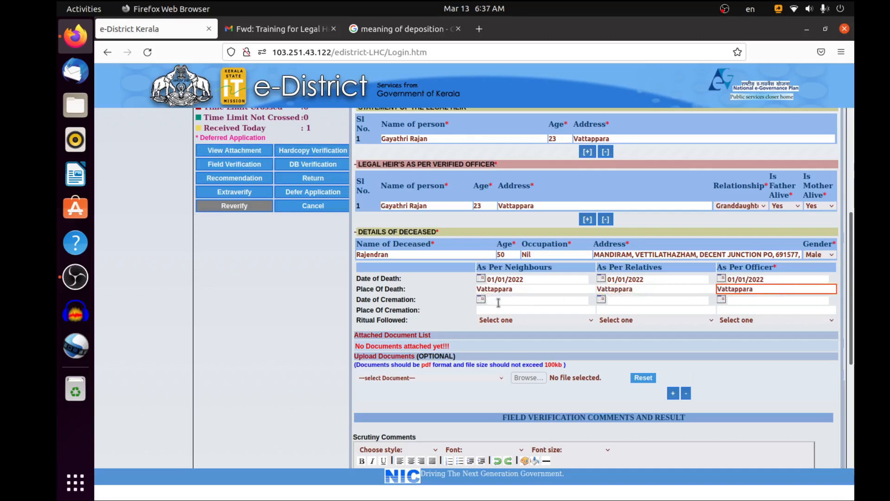
Copy the date of death, 01/01/2022, into the date of cremation as per neighbours, relatives and officer
{"action": "key", "text": "Tab"}
{"action": "type", "text": "01"}
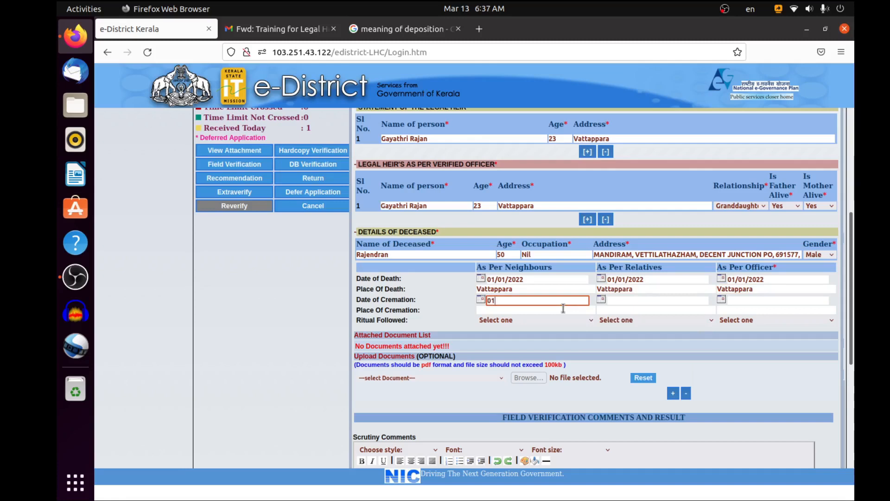
{"action": "left_click_drag", "start_coordinate": [561, 280], "coordinate": [478, 278]}
{"action": "left_click", "coordinate": [582, 305]}
{"action": "left_click_drag", "start_coordinate": [539, 278], "coordinate": [457, 280]}
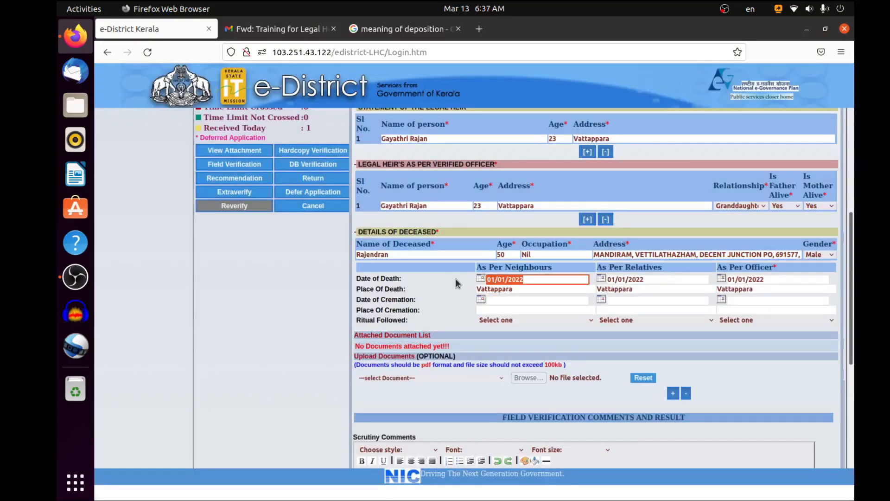
{"action": "key", "text": "ctrl+c"}
{"action": "left_click", "coordinate": [515, 300]}
{"action": "key", "text": "ctrl+v"}
{"action": "left_click", "coordinate": [642, 300]}
{"action": "key", "text": "ctrl+v"}
{"action": "left_click", "coordinate": [775, 300]}
{"action": "key", "text": "ctrl+v"}
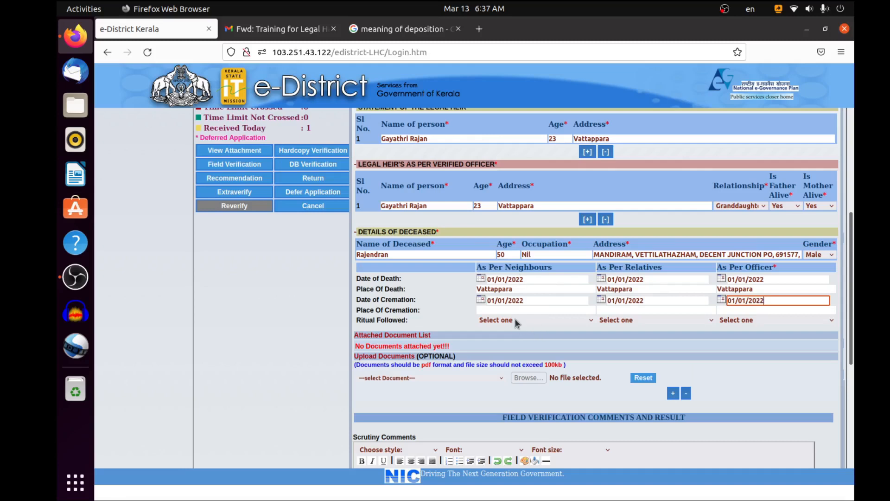
Copy the place of death, Vattappara, into the place of cremation as per neighbours, relatives and officer
{"action": "left_click", "coordinate": [500, 310]}
{"action": "double_click", "coordinate": [490, 289]}
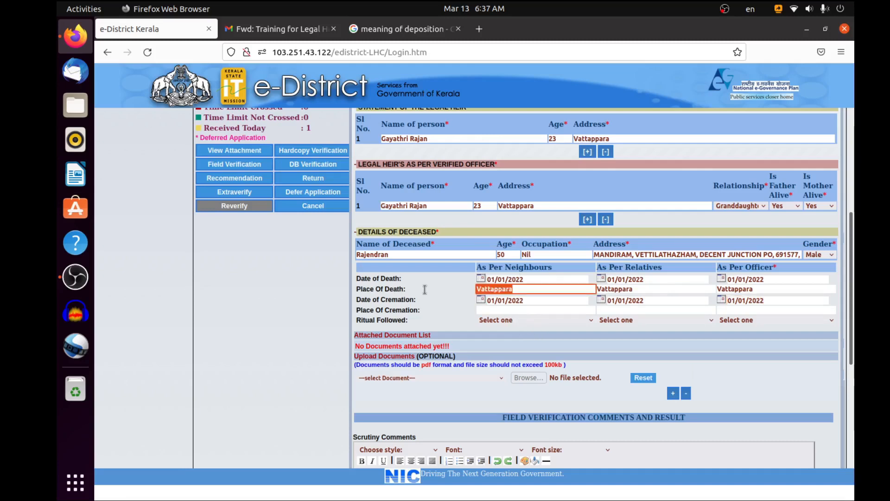
{"action": "key", "text": "ctrl+c"}
{"action": "left_click", "coordinate": [495, 310]}
{"action": "key", "text": "ctrl+v"}
{"action": "left_click", "coordinate": [650, 312]}
{"action": "key", "text": "ctrl+v"}
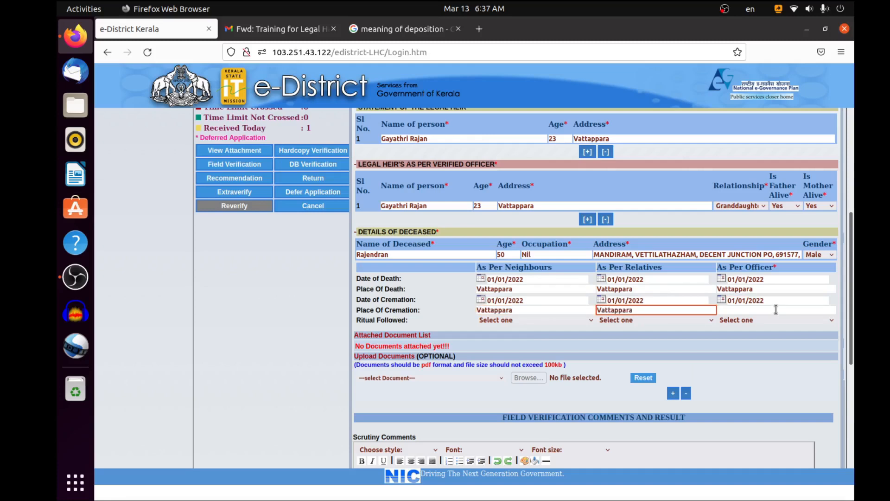
{"action": "left_click", "coordinate": [768, 311]}
{"action": "key", "text": "ctrl+v"}
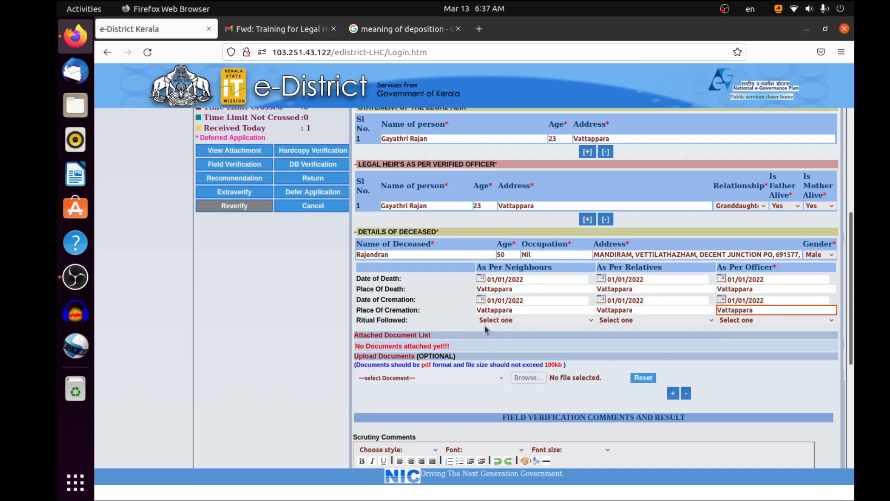
Set the ritual followed to Hindu as per neighbours, relatives and officer
{"action": "left_click", "coordinate": [515, 321]}
{"action": "left_click", "coordinate": [492, 348]}
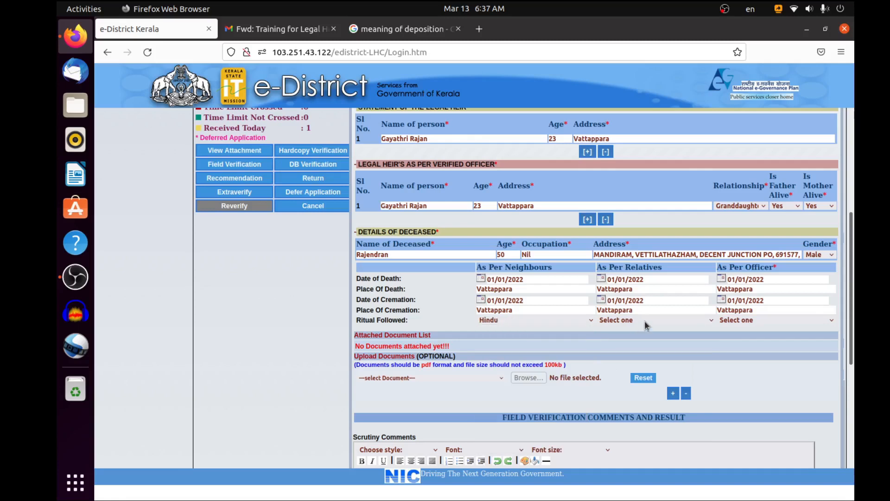
{"action": "left_click", "coordinate": [644, 321]}
{"action": "left_click", "coordinate": [651, 348]}
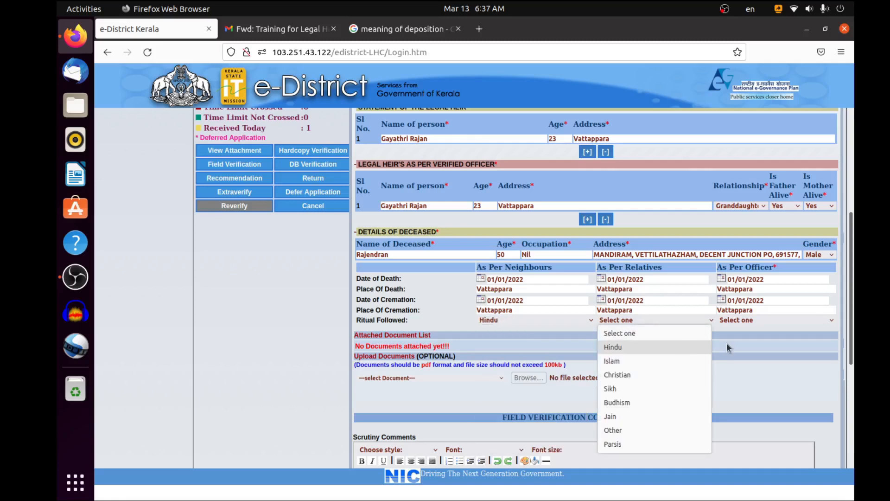
{"action": "left_click", "coordinate": [777, 321]}
{"action": "left_click", "coordinate": [764, 348]}
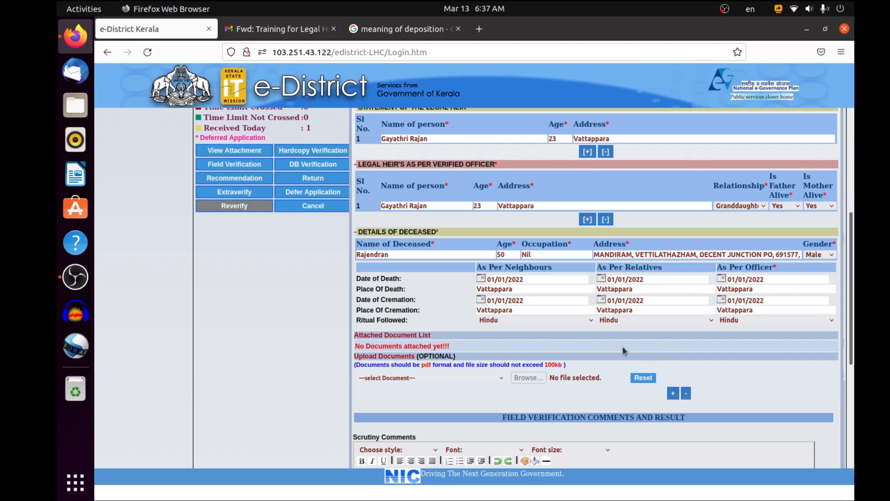
Submit the completed field verification with the result Recommend for issue of certificate
{"action": "scroll", "coordinate": [482, 410], "scroll_direction": "down", "scroll_amount": 2}
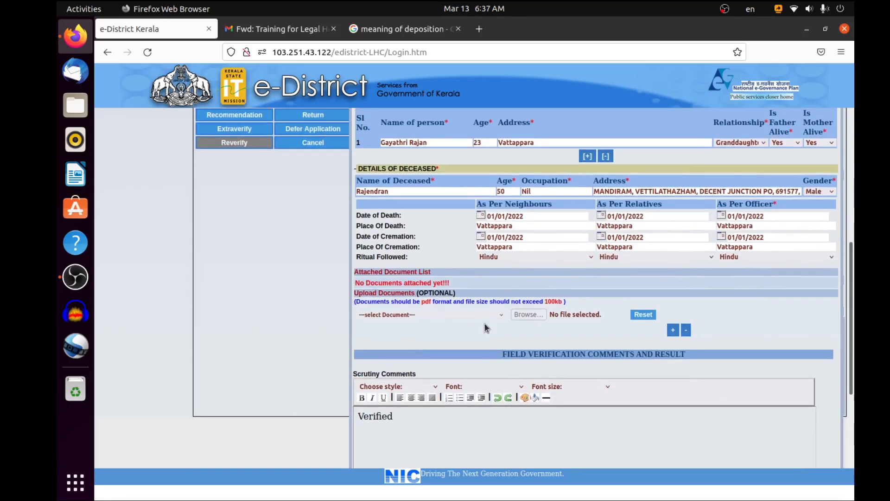
{"action": "scroll", "coordinate": [487, 333], "scroll_direction": "down", "scroll_amount": 5}
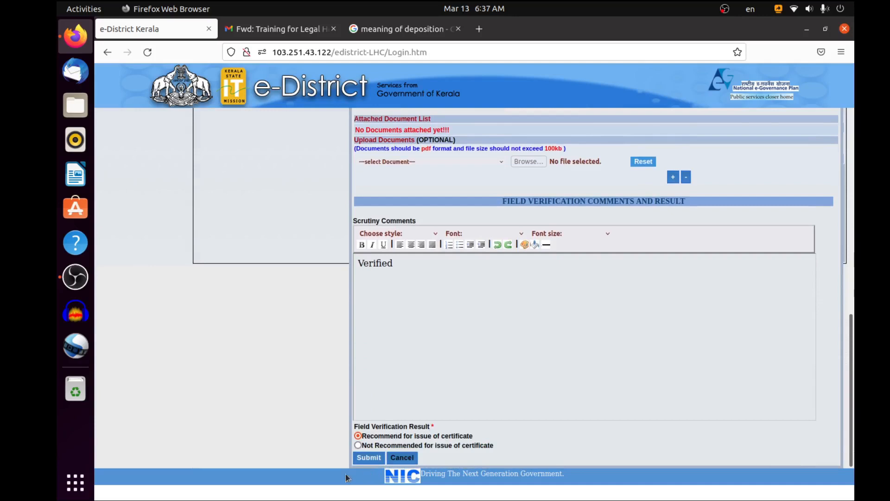
{"action": "left_click", "coordinate": [367, 460]}
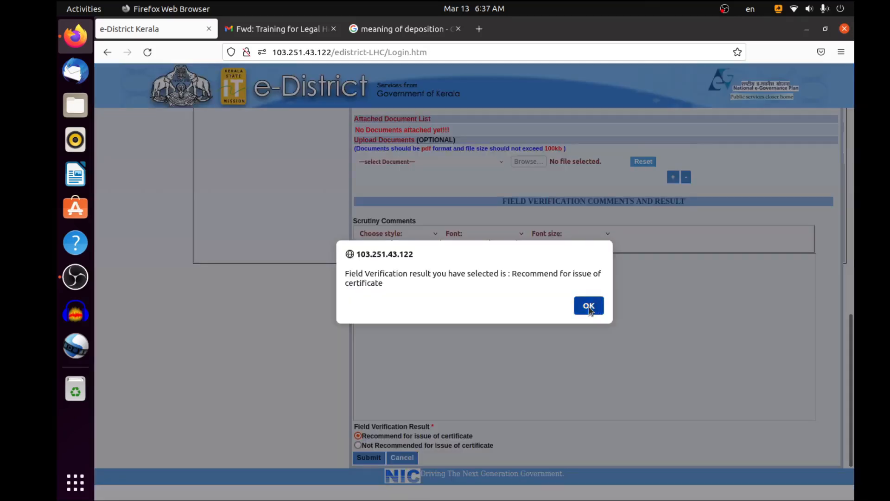
{"action": "left_click", "coordinate": [589, 306]}
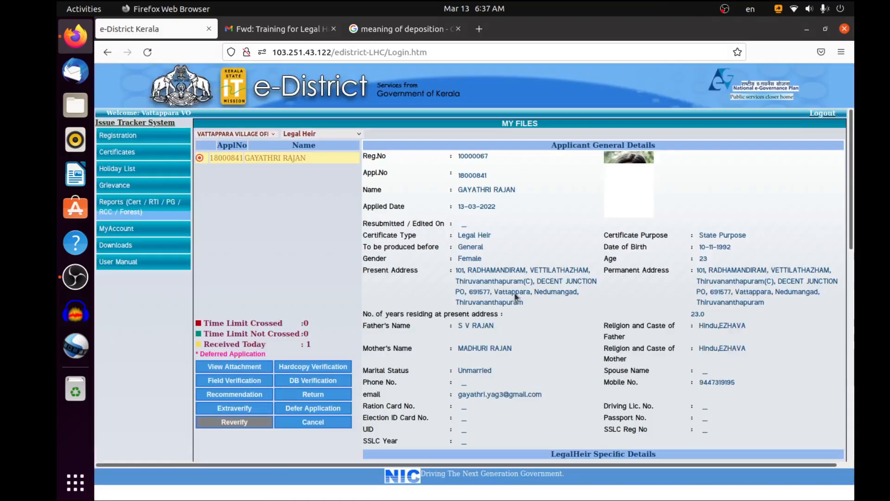
Recommend the application with the scrutiny comment "Recomendation" and forward it to the approving officer
{"action": "scroll", "coordinate": [339, 193], "scroll_direction": "down", "scroll_amount": 5}
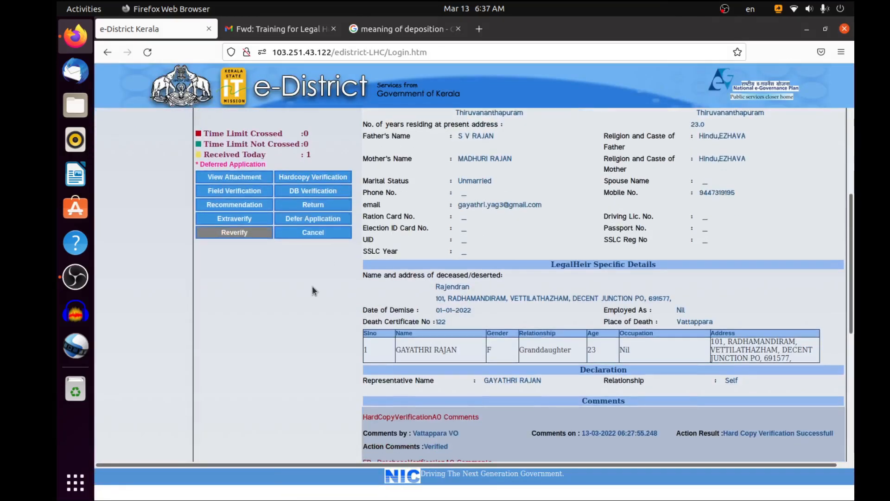
{"action": "scroll", "coordinate": [304, 302], "scroll_direction": "down", "scroll_amount": 7}
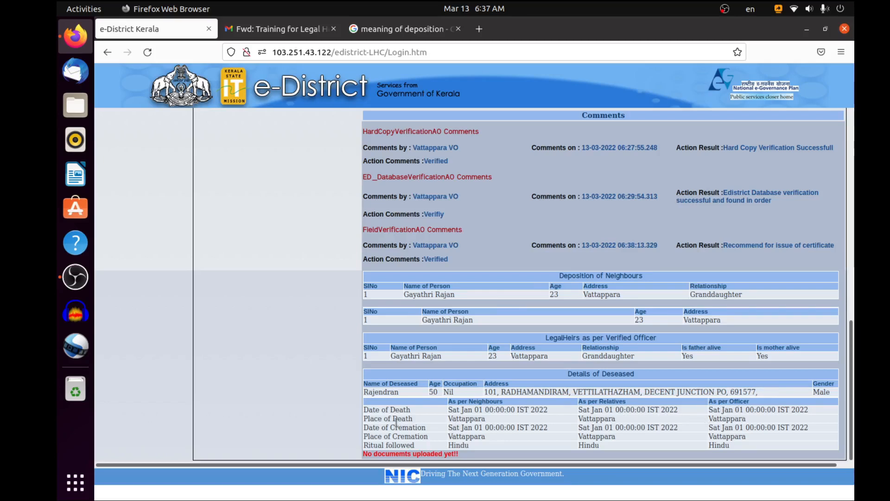
{"action": "scroll", "coordinate": [377, 426], "scroll_direction": "up", "scroll_amount": 1}
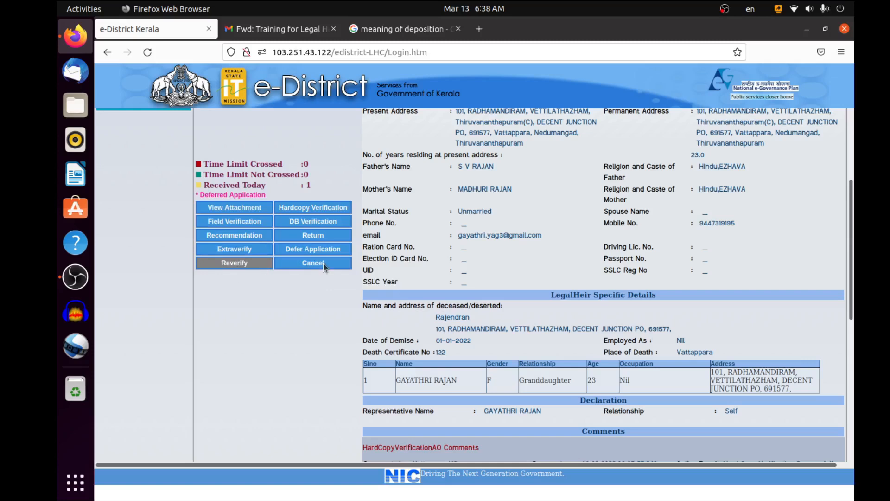
{"action": "left_click", "coordinate": [240, 234]}
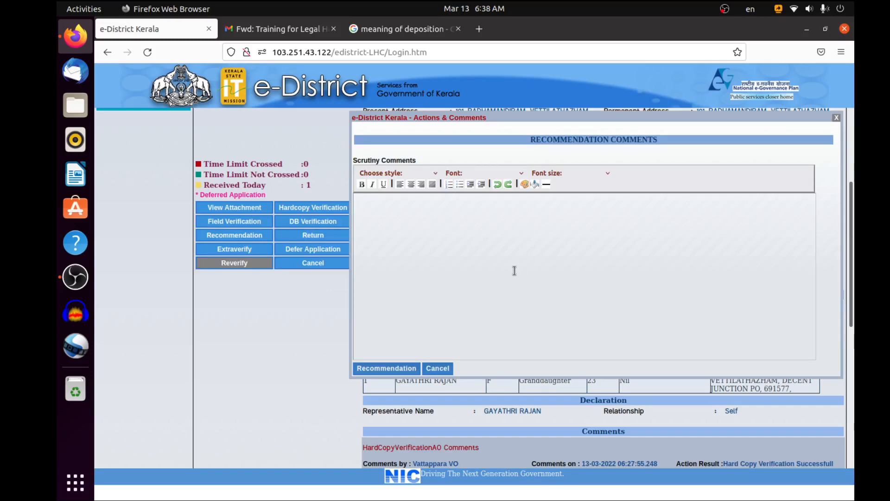
{"action": "type", "text": "Recomendation"}
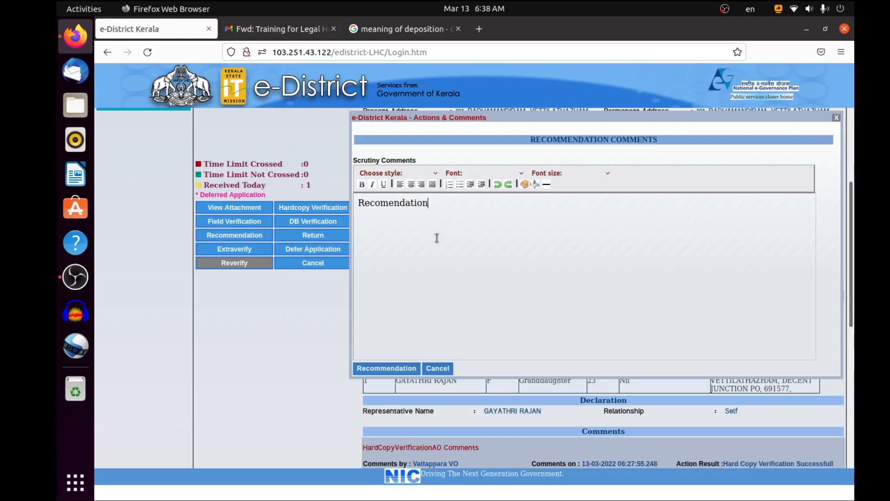
{"action": "left_click", "coordinate": [410, 367]}
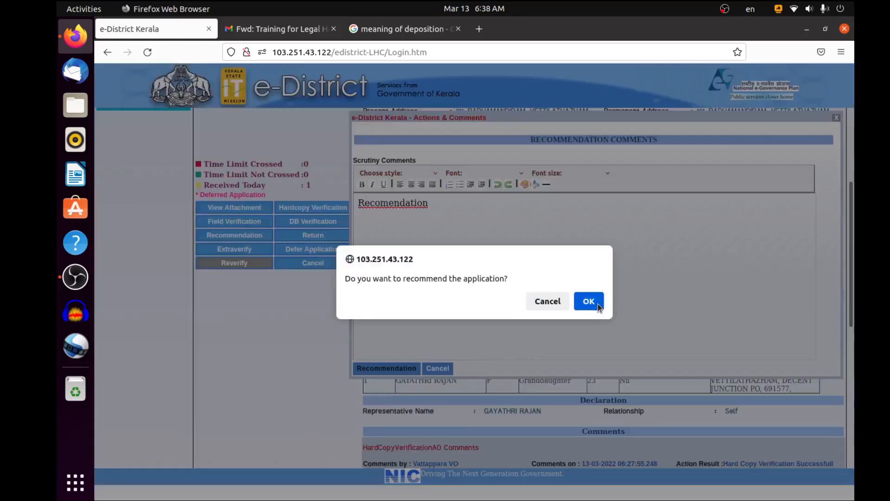
{"action": "left_click", "coordinate": [591, 301]}
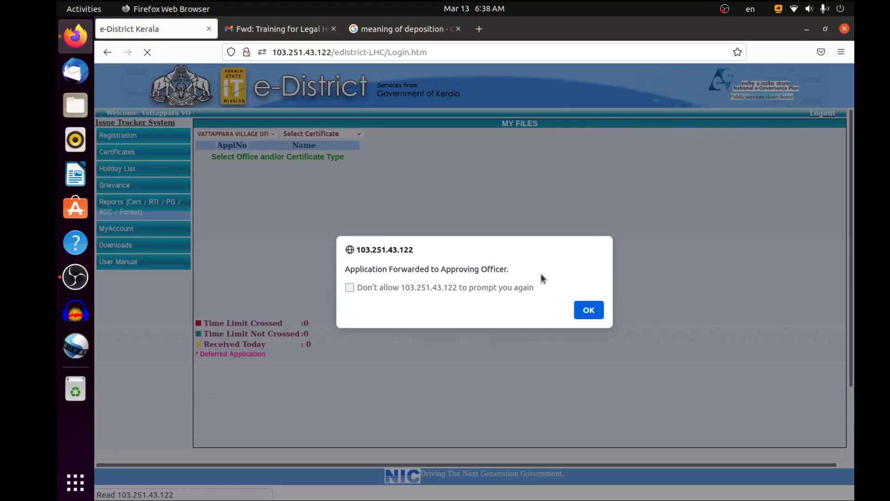
{"action": "left_click", "coordinate": [587, 309]}
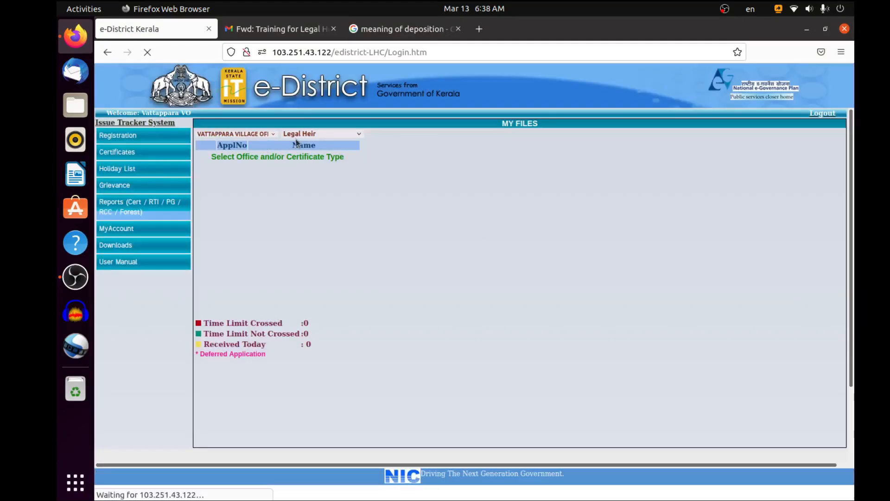